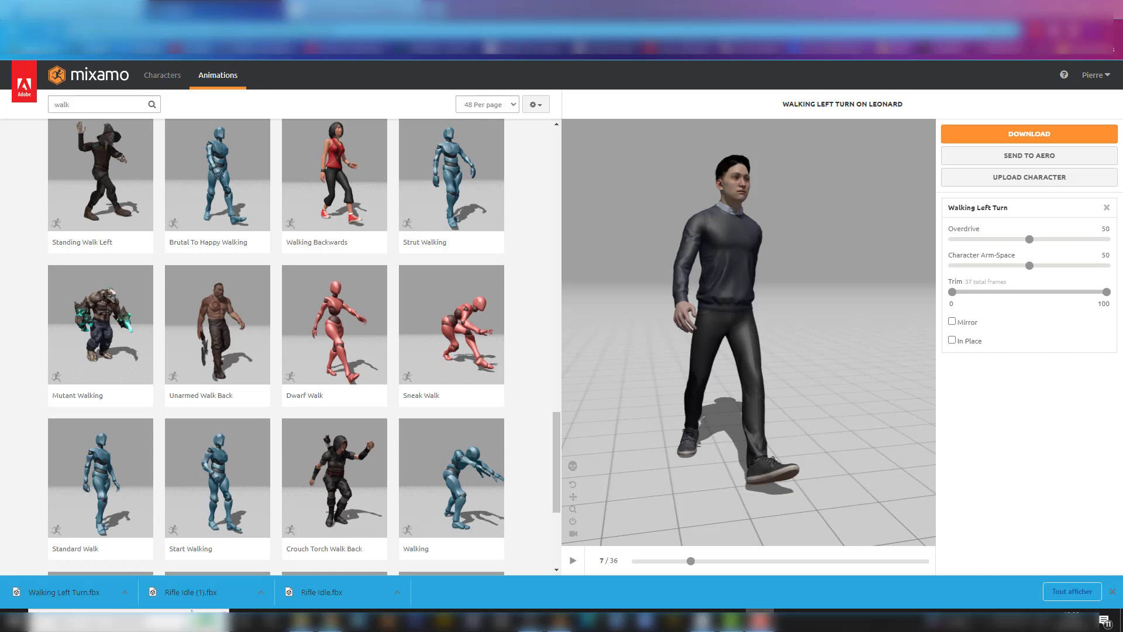
- Preview the Walking Left Turn animation on the Leonard character and start its download
click(572, 563)
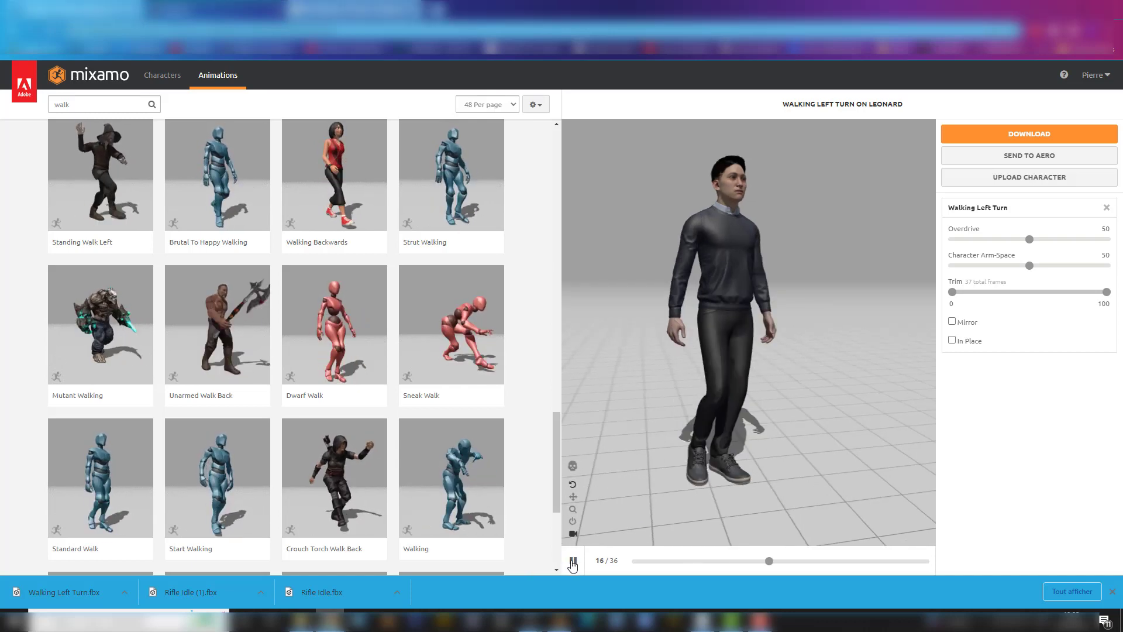
click(573, 562)
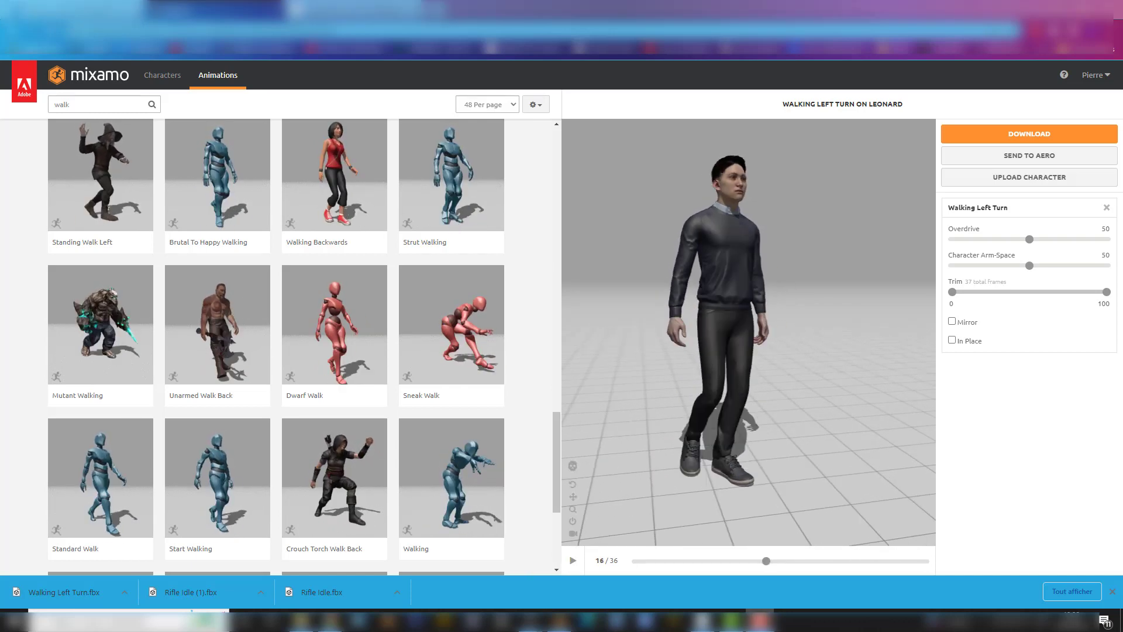
click(1010, 136)
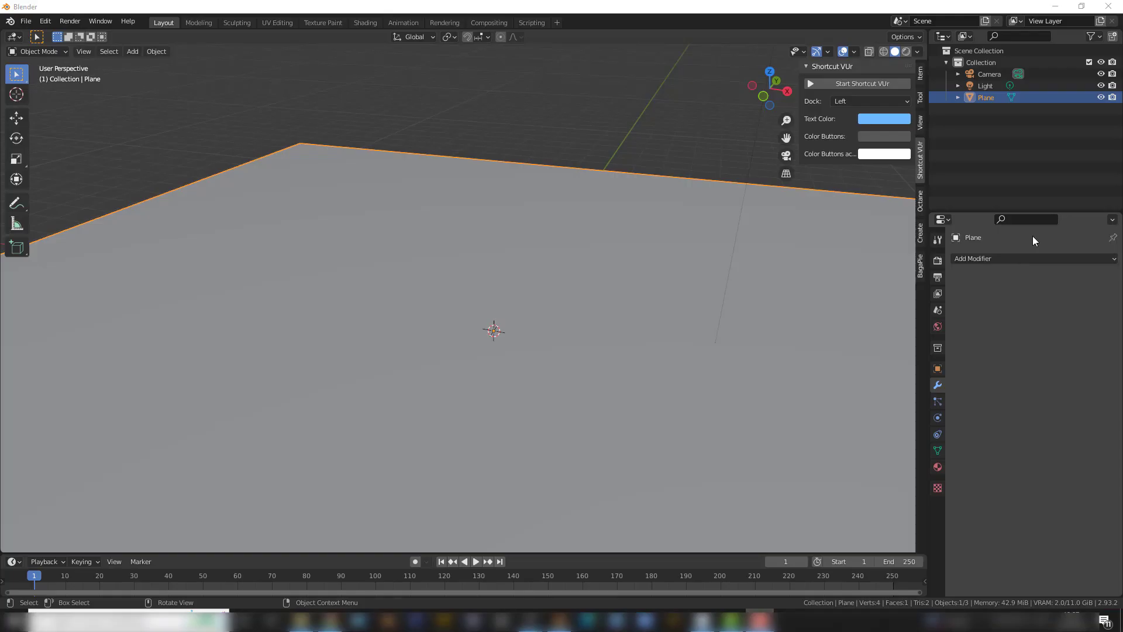
- Switch to Blender and set the scene's render engine to Eevee
click(971, 286)
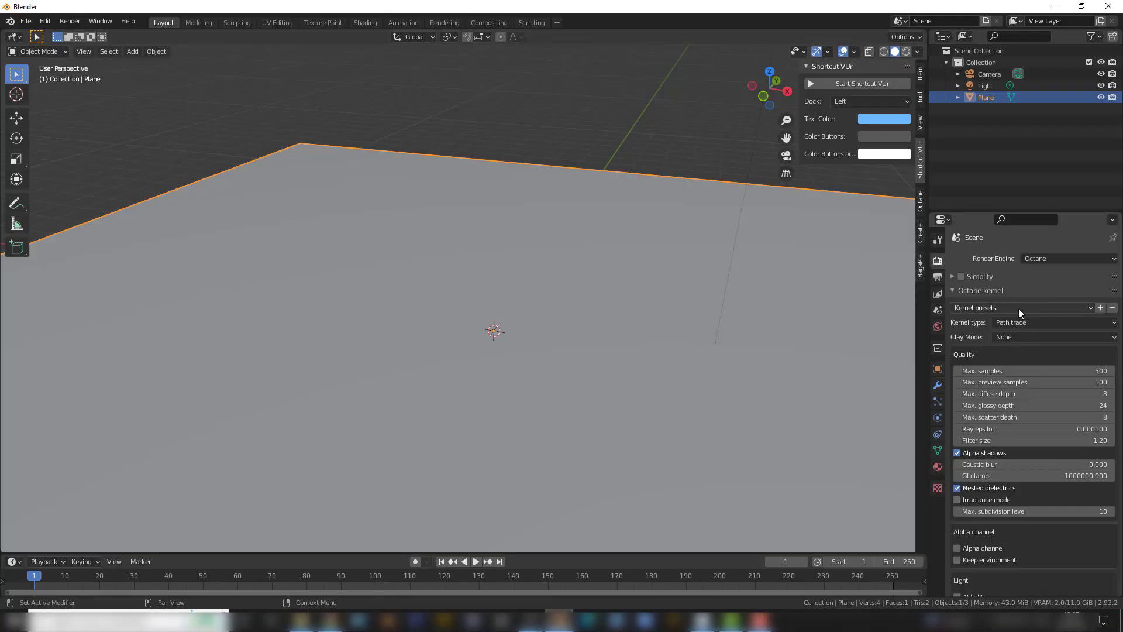
click(1044, 258)
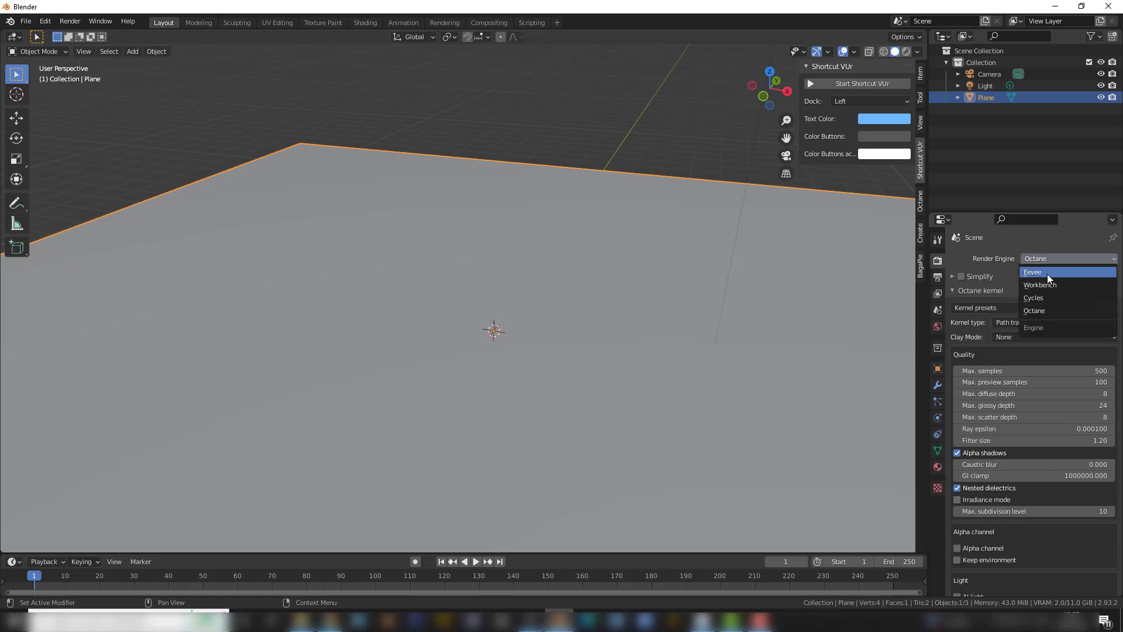
click(1047, 273)
- Import Walking Left Turn.fbx into the scene and set the current frame to 0
click(25, 21)
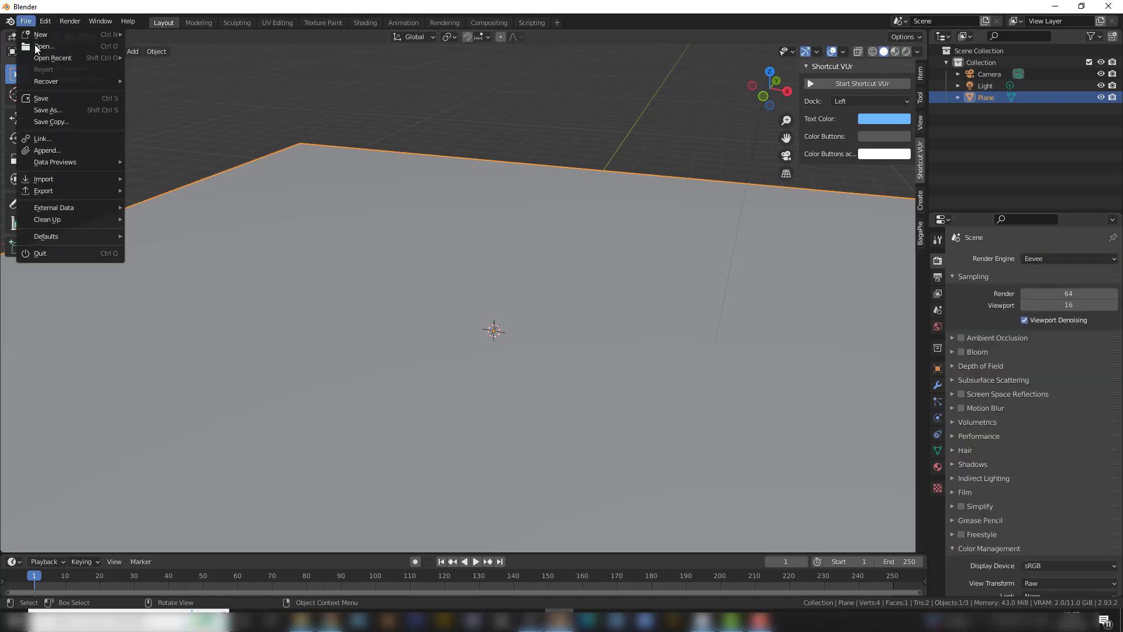
mouse_move(57, 186)
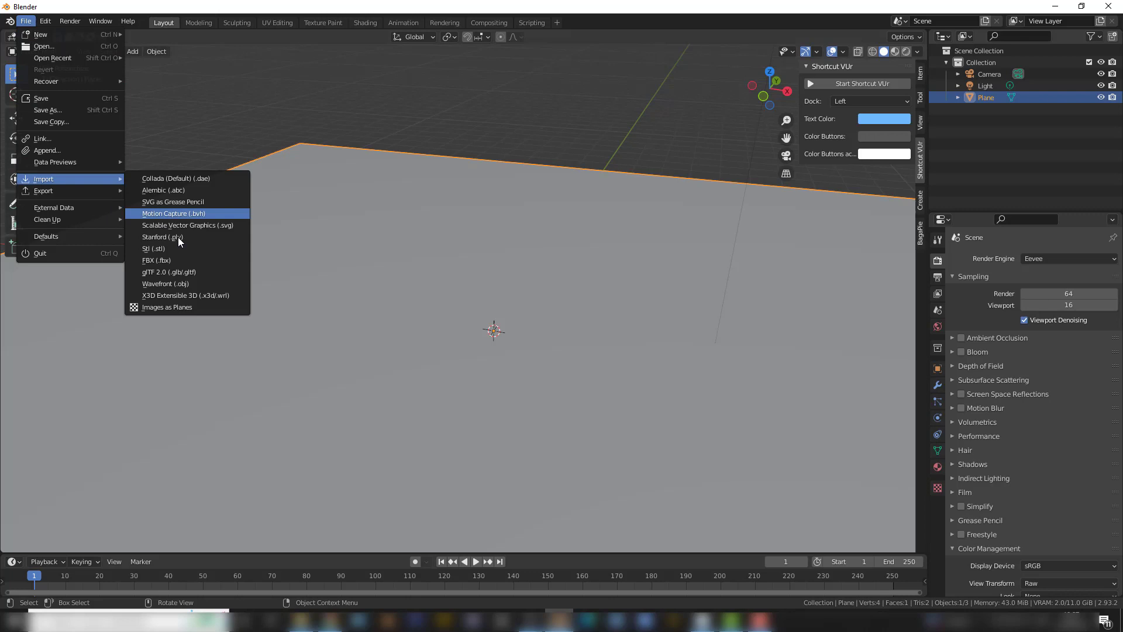
click(191, 260)
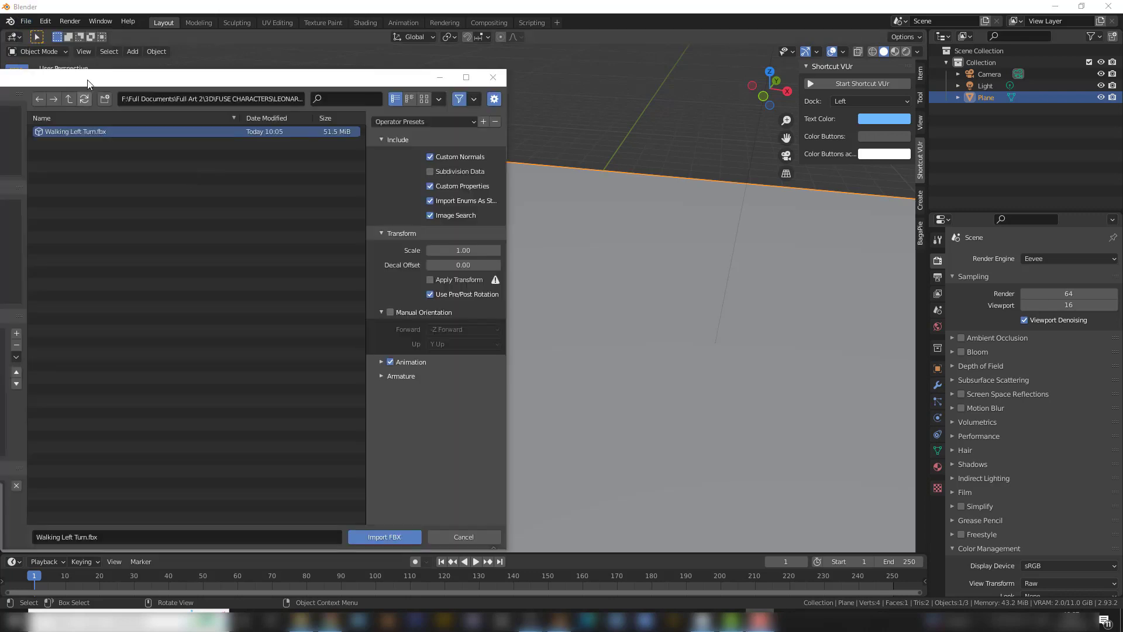
click(377, 535)
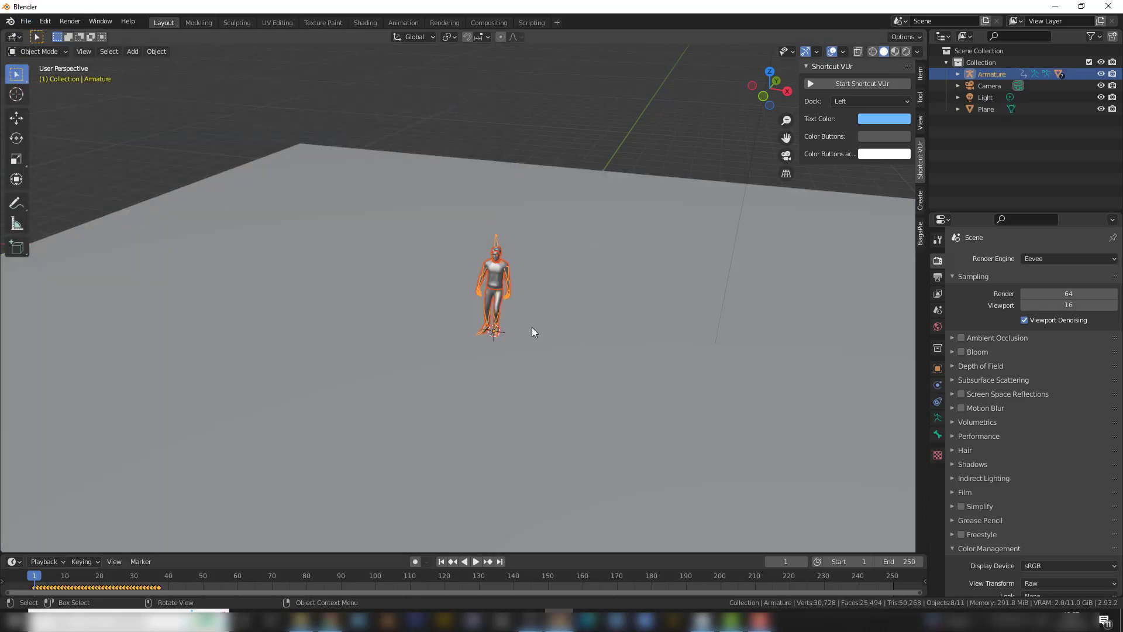
scroll(532, 329, up, 6)
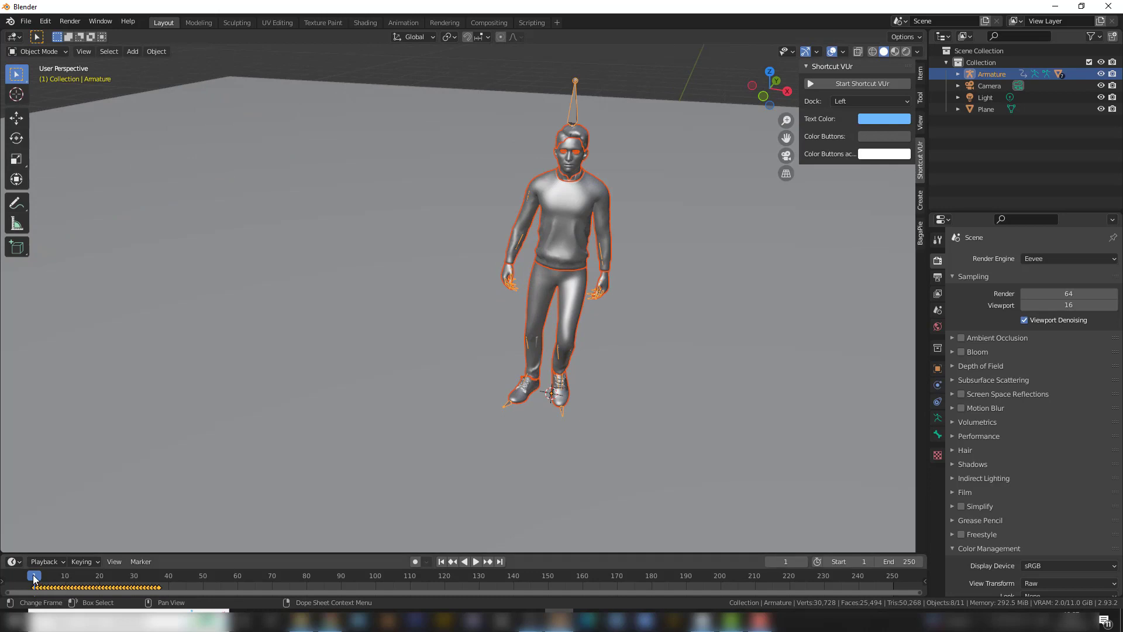
mouse_move(34, 579)
mouse_down()
mouse_move(158, 590)
mouse_move(30, 587)
mouse_up()
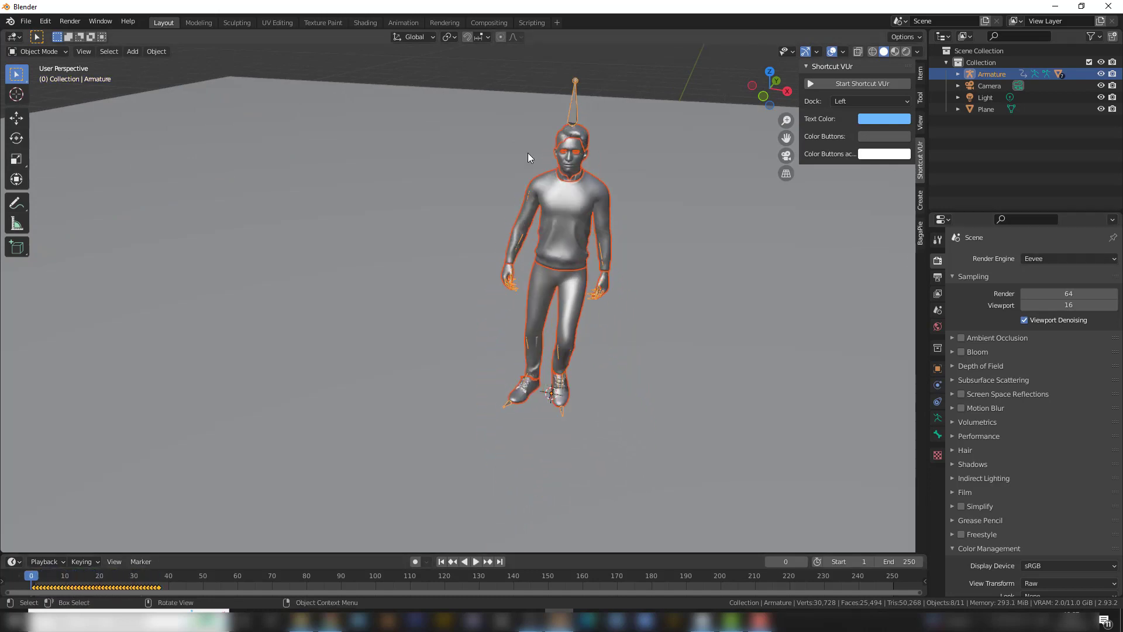
- Switch to the Shading workspace, show object shader nodes instead of world nodes, and select the character's sweater
click(371, 22)
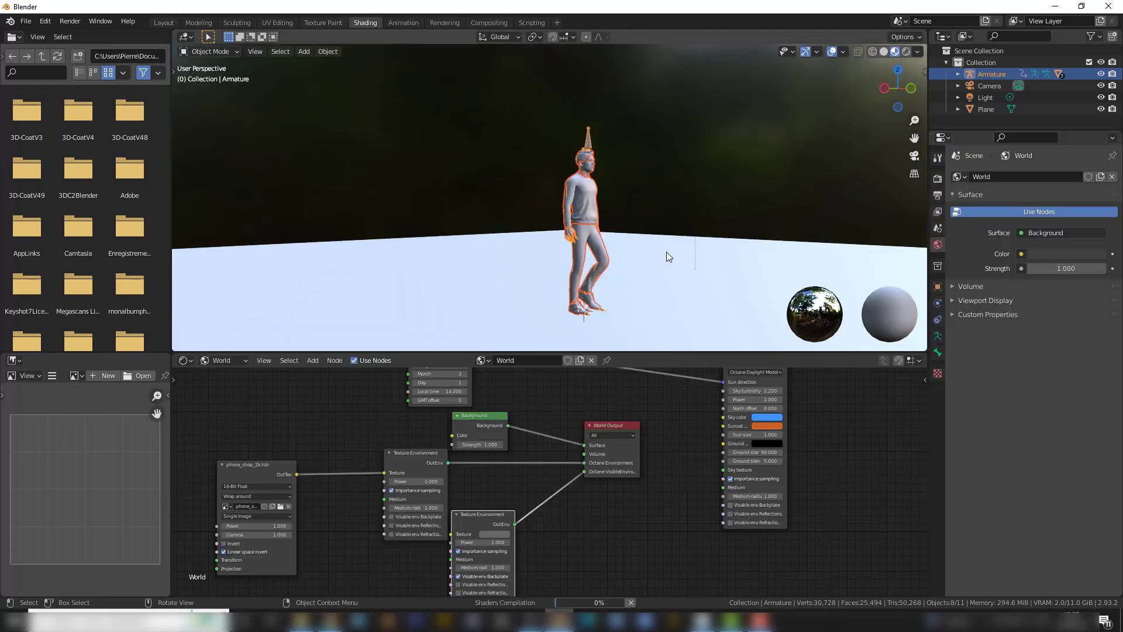
middle_drag(651, 253, 578, 259)
scroll(578, 260, up, 7)
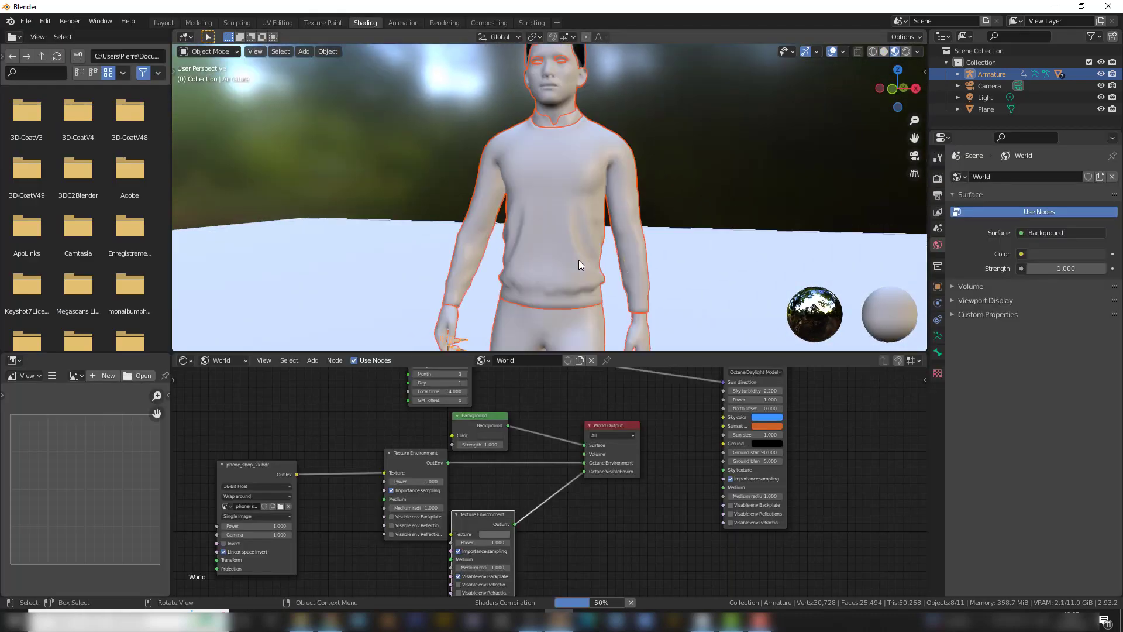
click(214, 361)
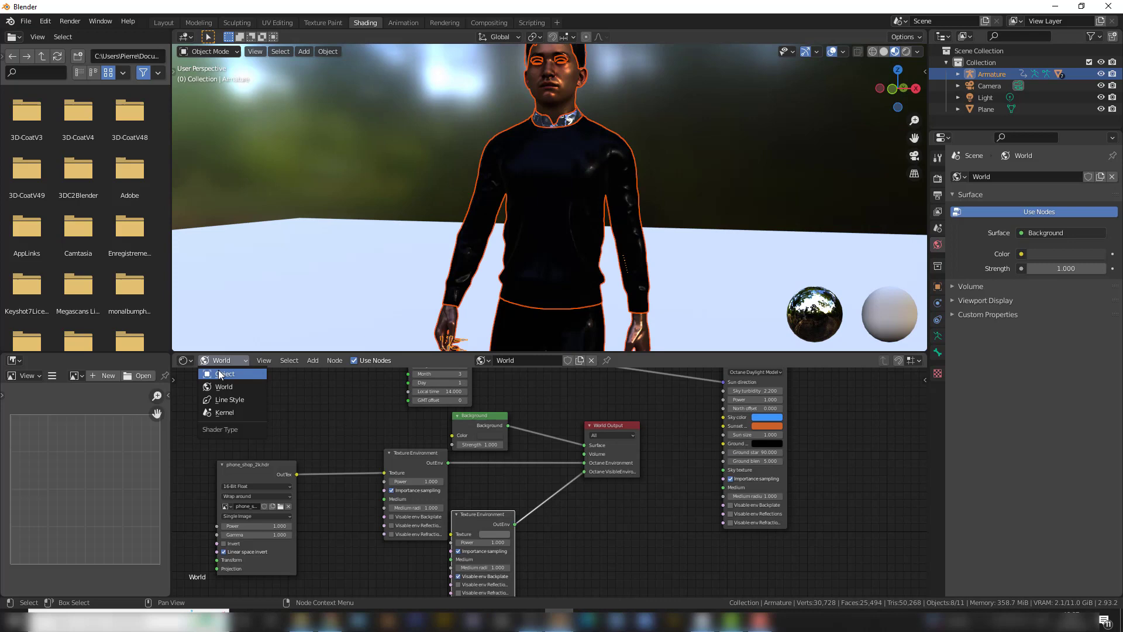
click(219, 369)
mouse_move(578, 255)
middle_down()
mouse_move(508, 275)
mouse_move(584, 262)
middle_up()
click(560, 180)
- Examine the node trees and material settings of the character's sweater and hair
scroll(507, 398, down, 4)
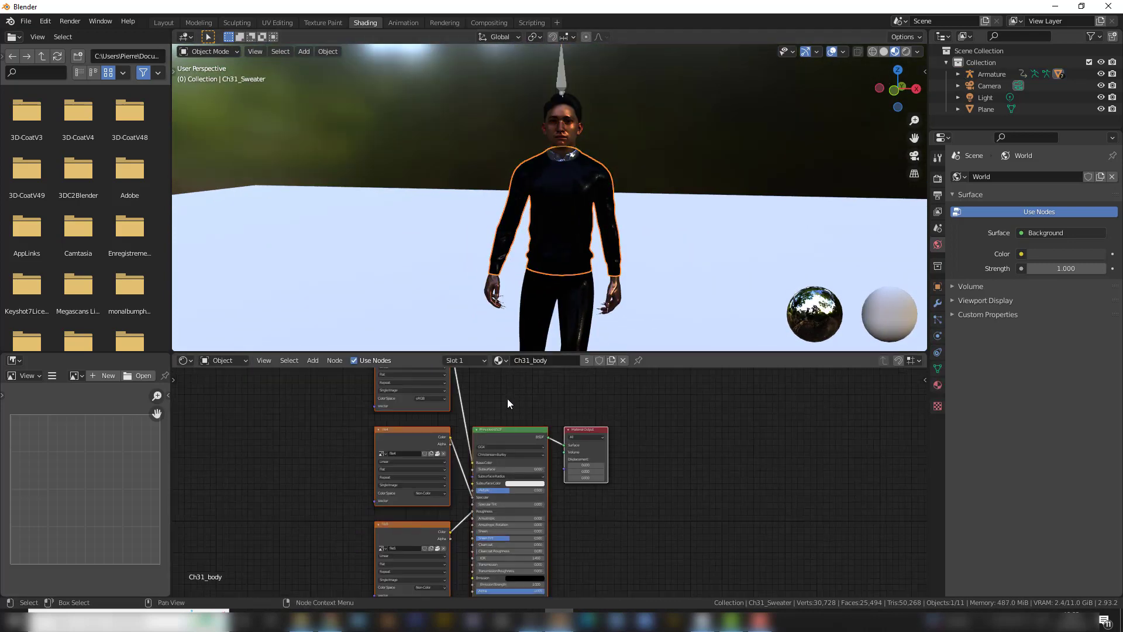
scroll(353, 452, down, 3)
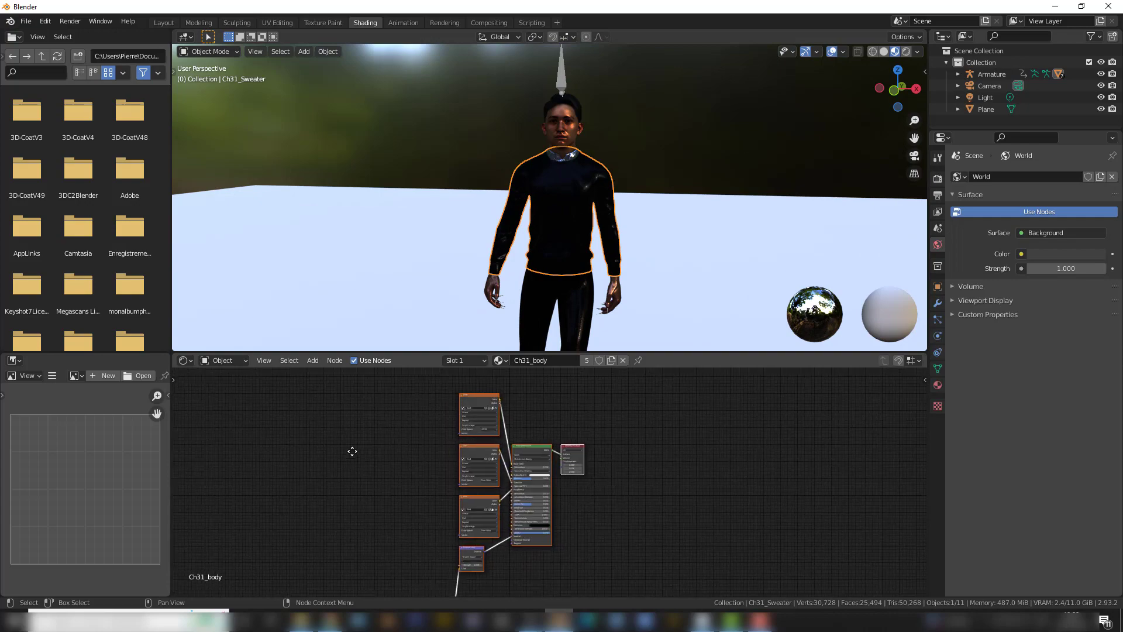
middle_drag(353, 452, 378, 444)
scroll(355, 459, down, 3)
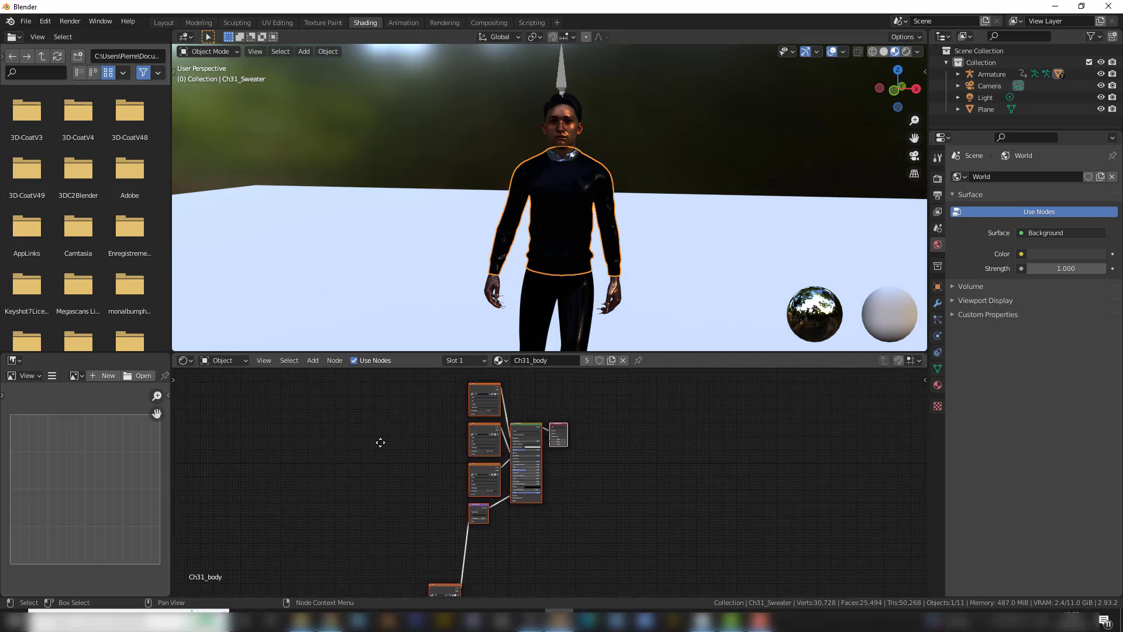
key(ctrl+alt+space)
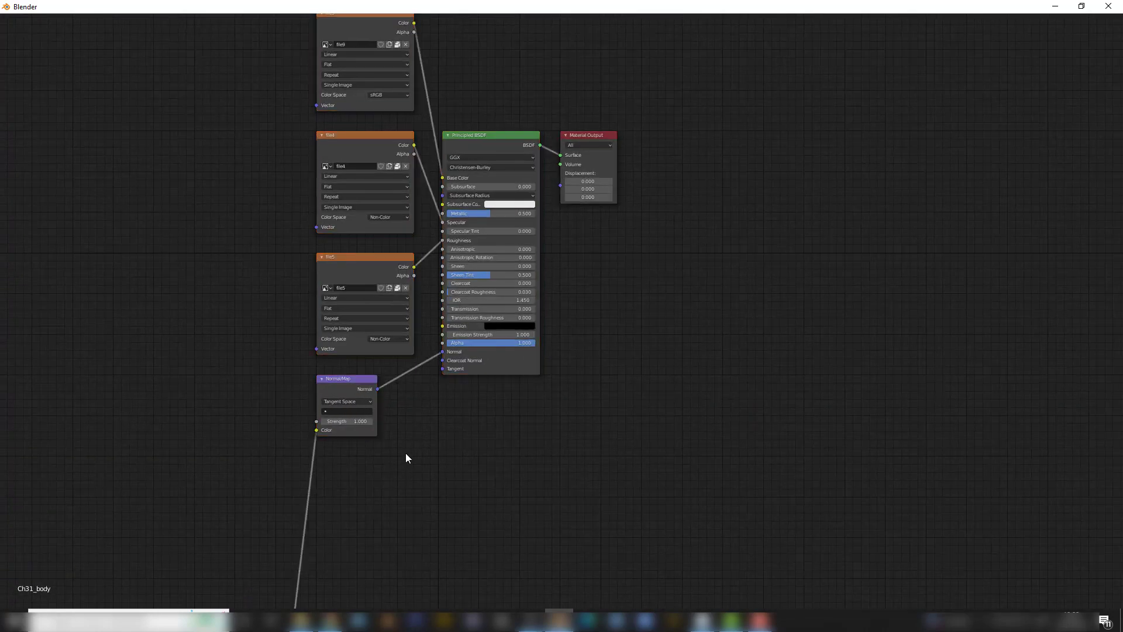
scroll(560, 374, down, 2)
key(ctrl+alt+space)
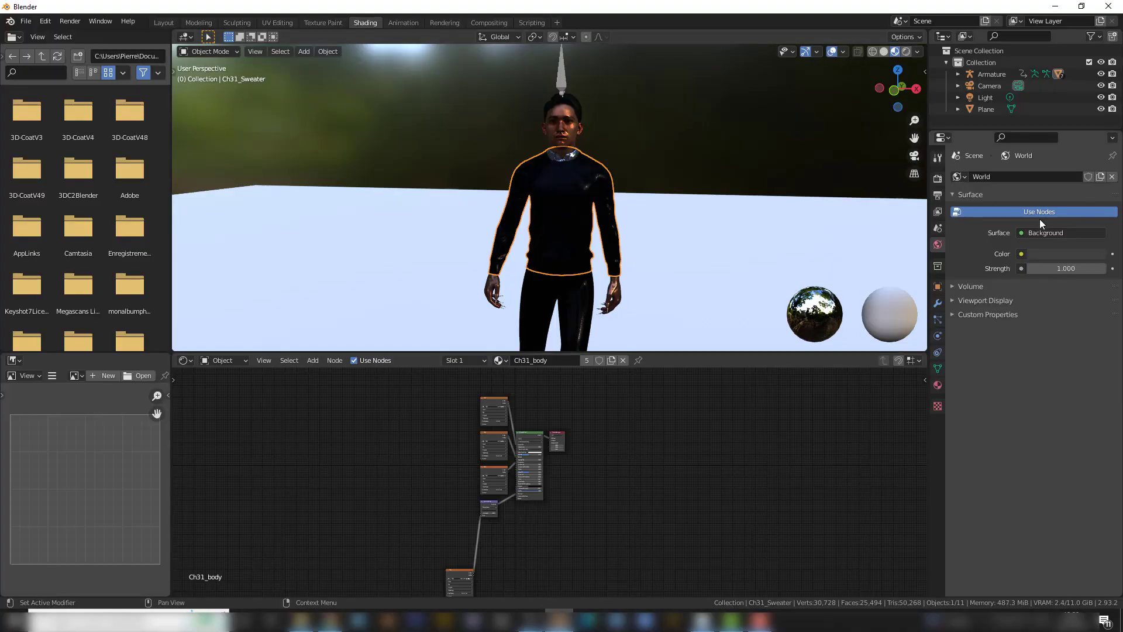
click(934, 386)
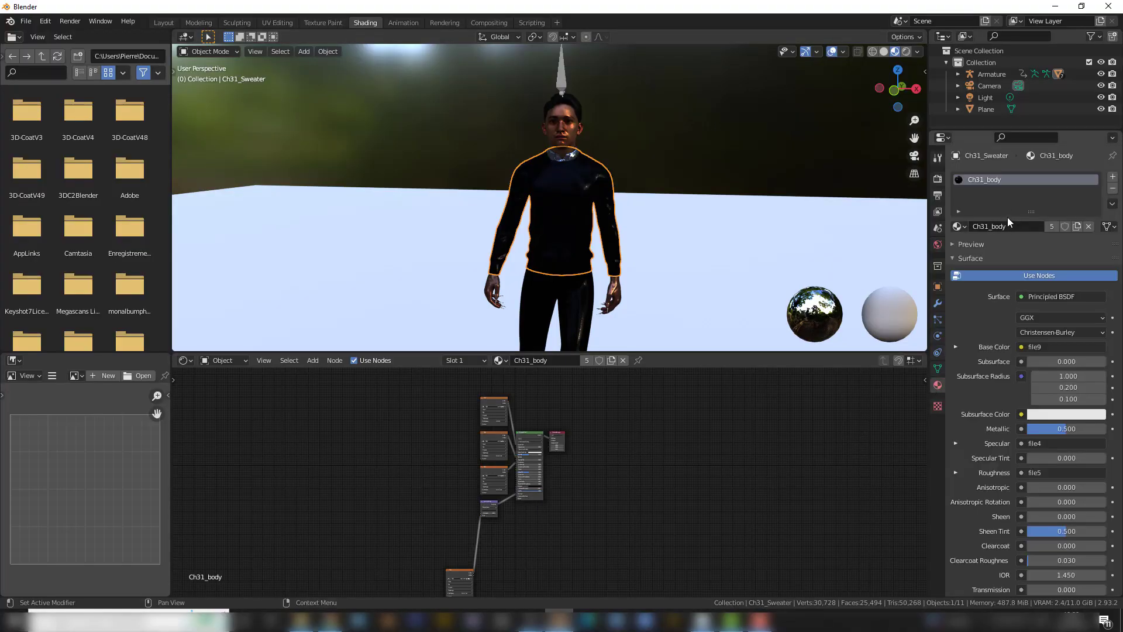
click(571, 135)
middle_drag(571, 140, 562, 210)
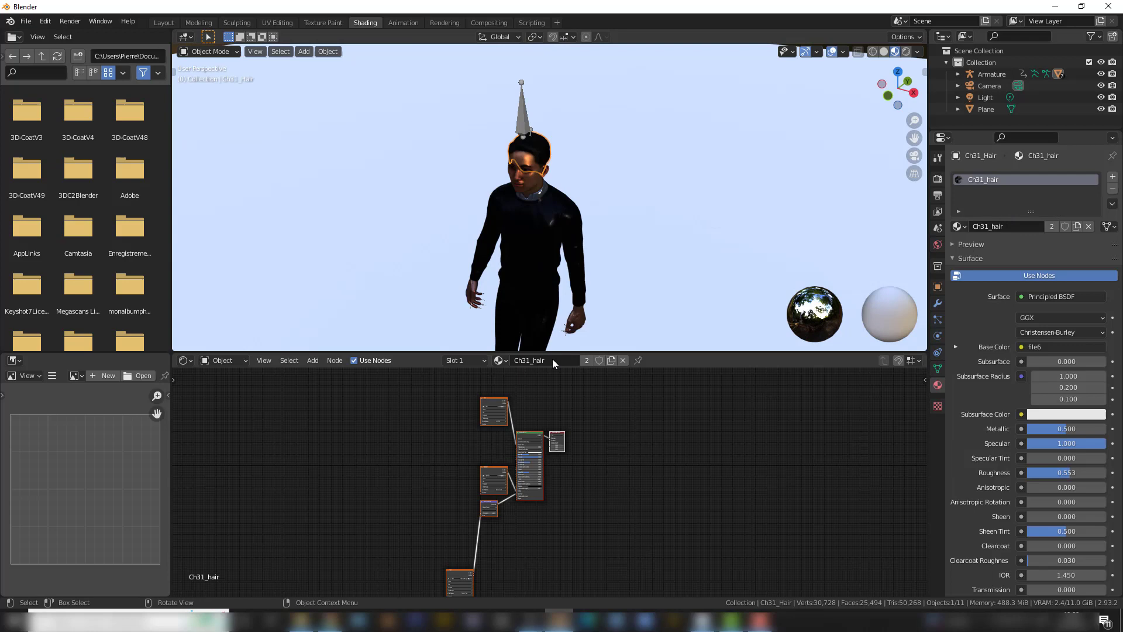
- In the sweater's Ch31_body material, move the file3 texture and Normal Map nodes together below the other texture nodes
click(540, 221)
key(ctrl+space)
scroll(567, 279, up, 11)
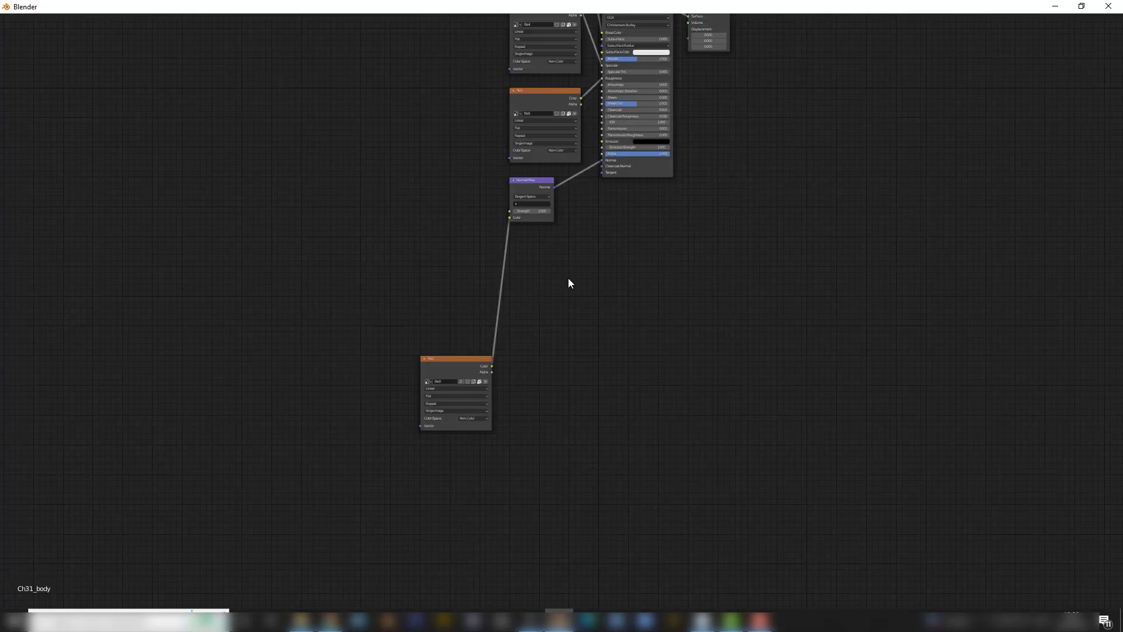
drag(441, 378, 566, 183)
middle_drag(566, 183, 454, 412)
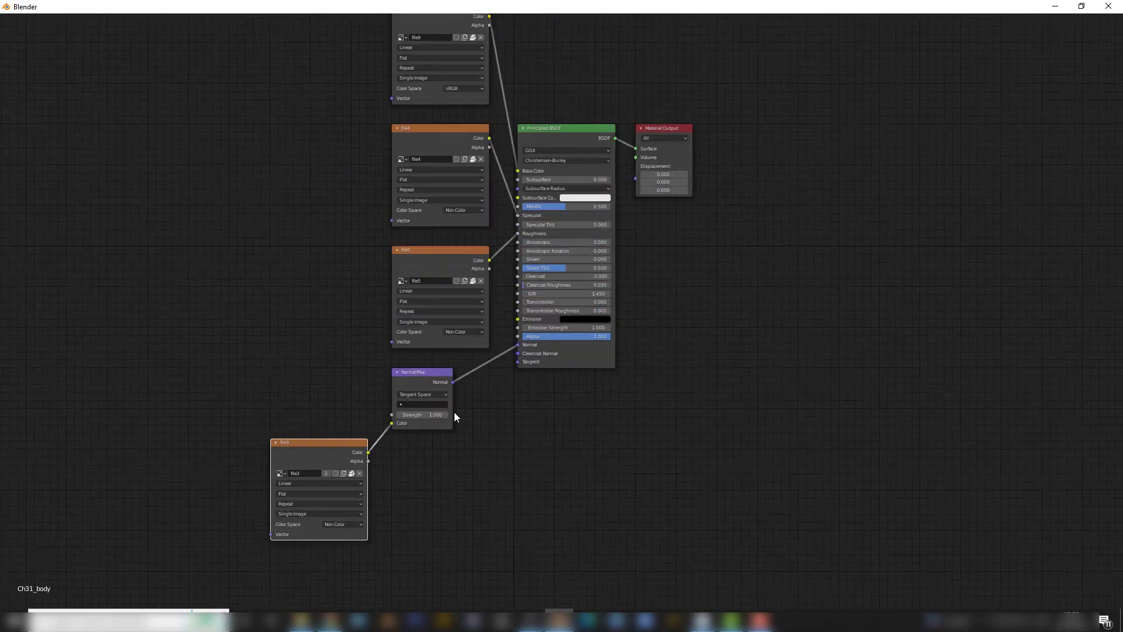
drag(439, 402, 473, 476)
middle_drag(419, 426, 375, 422)
drag(414, 442, 419, 440)
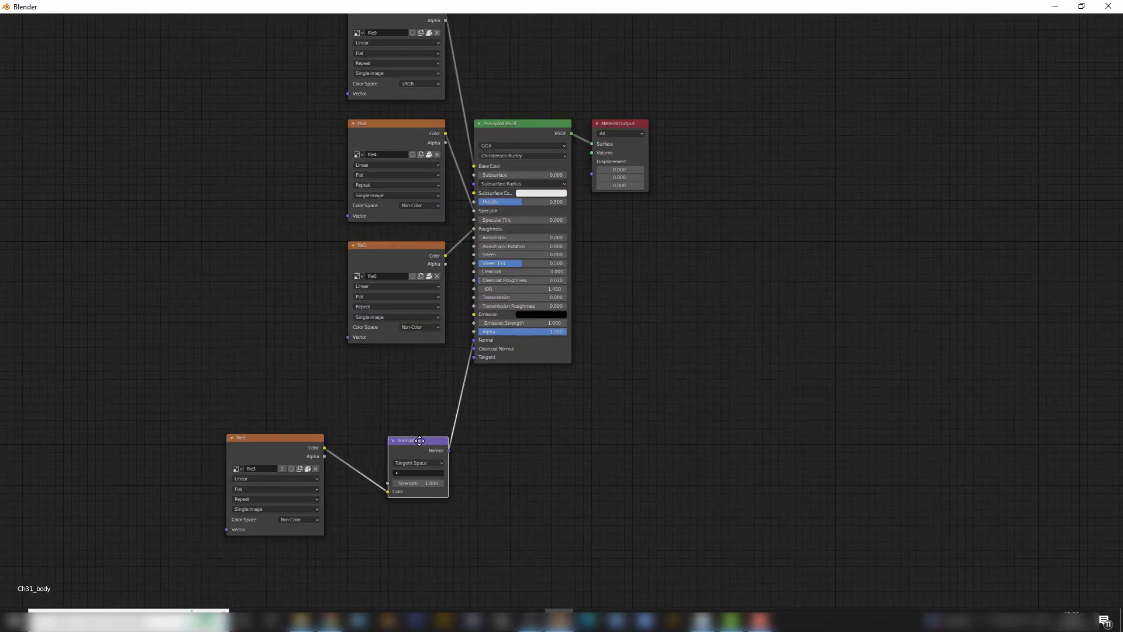
- Connect the file3 texture's Color directly to the Principled BSDF's Normal input and delete the Normal Map node
drag(309, 444, 468, 348)
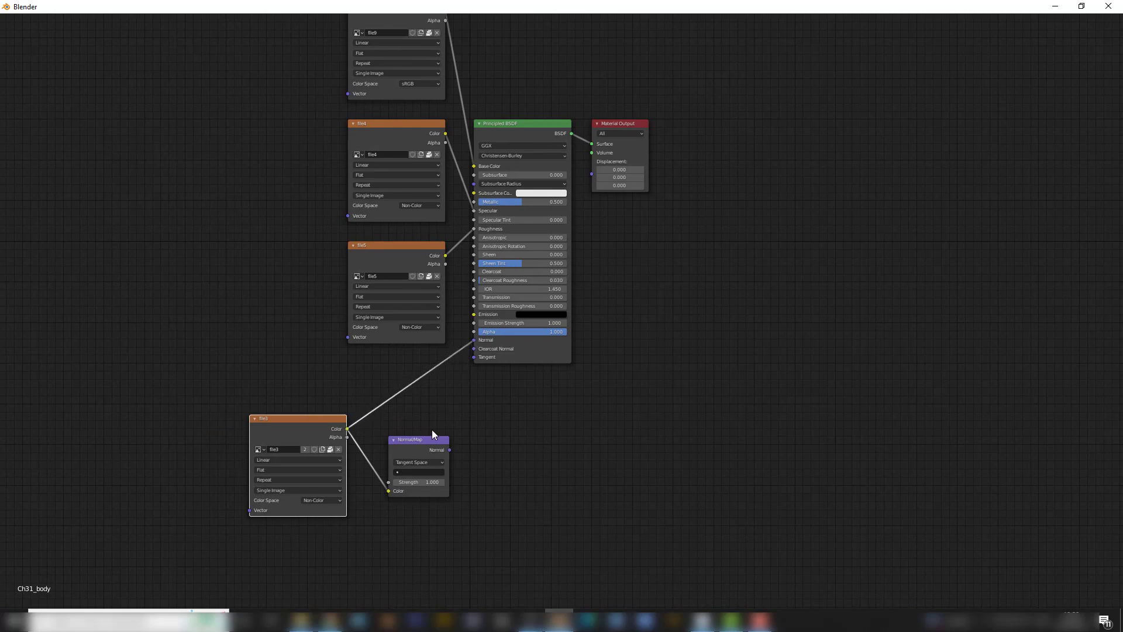
drag(428, 440, 433, 442)
key(x)
- Space the file9, file4 and file5 texture nodes farther from the Principled BSDF and set its Metallic to 0
middle_drag(427, 303, 434, 425)
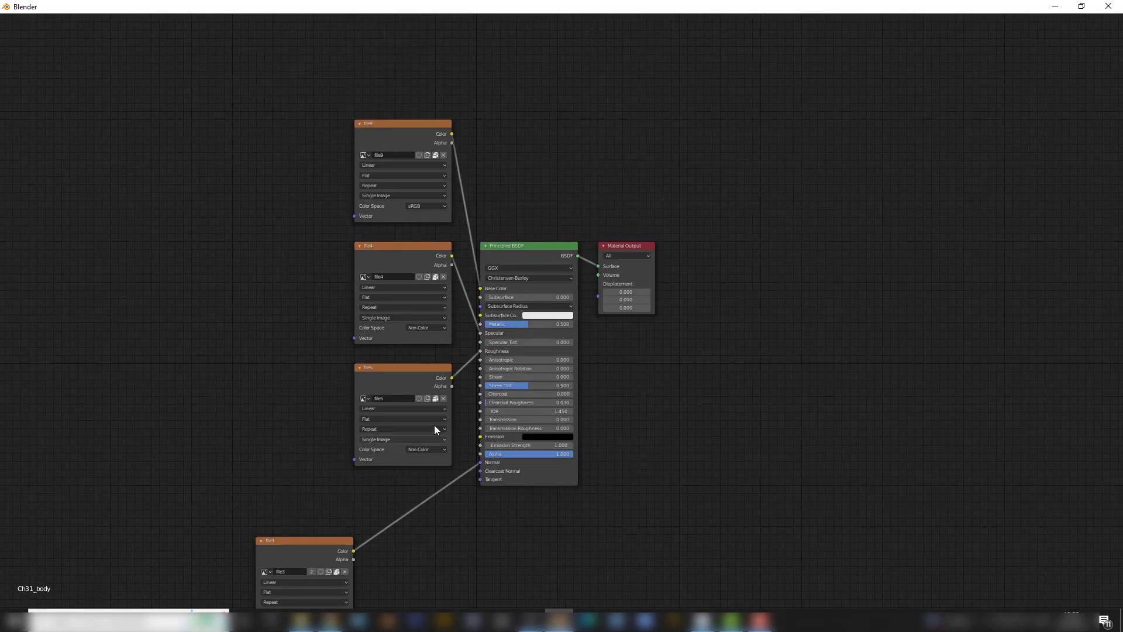
drag(416, 370, 319, 379)
drag(415, 252, 322, 260)
drag(419, 125, 339, 117)
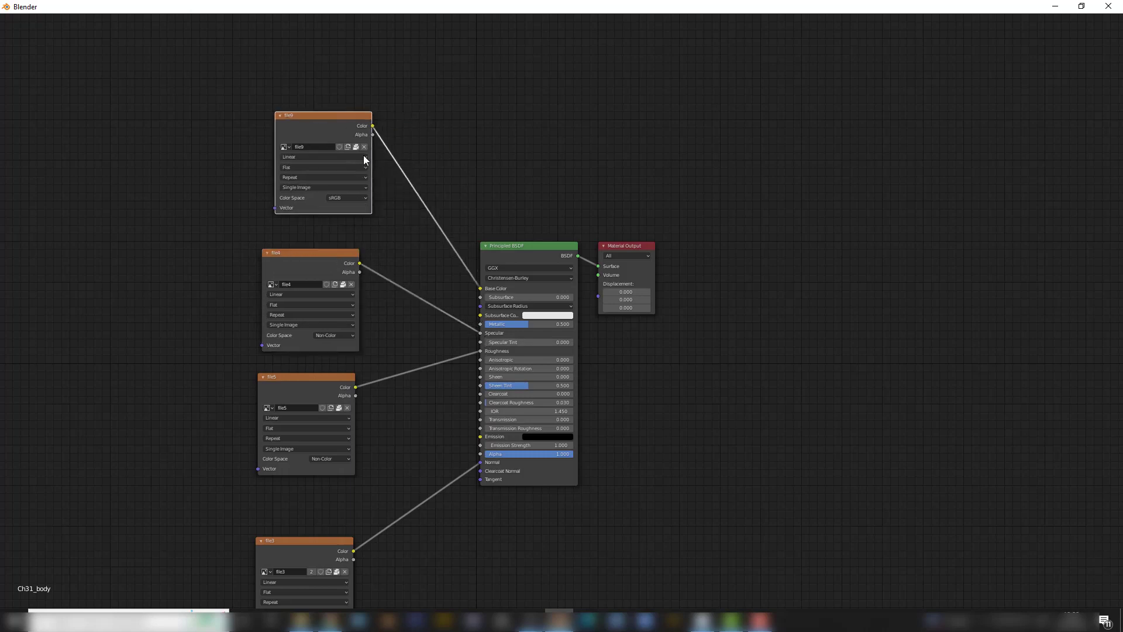
drag(526, 324, 481, 324)
key(ctrl+alt+space)
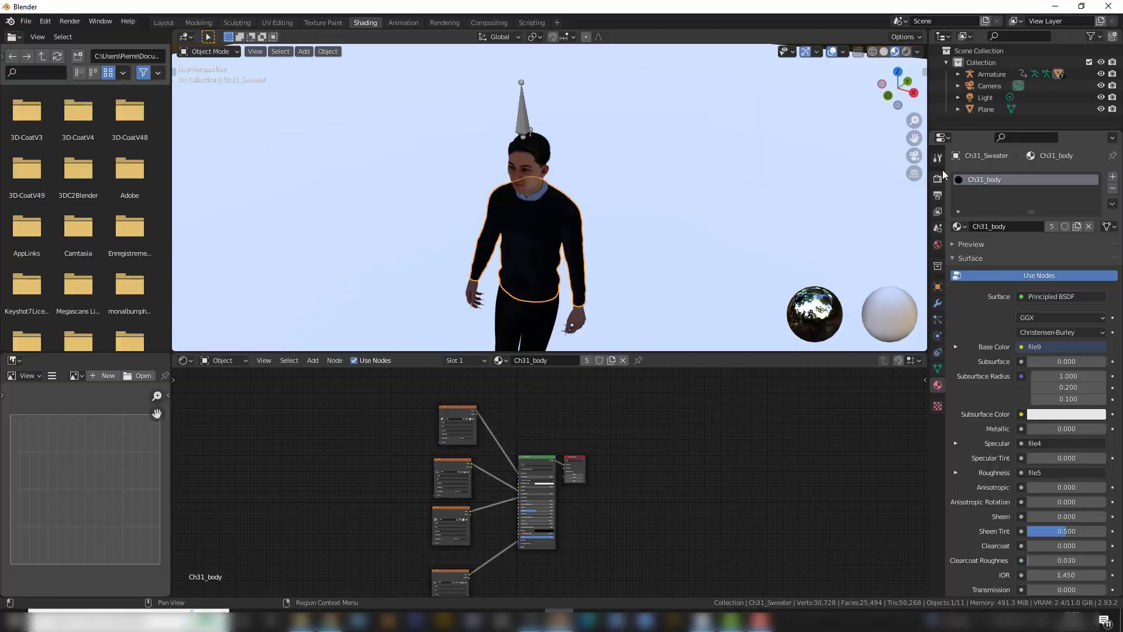
- Set the scene's render engine to Octane
click(939, 178)
click(1044, 176)
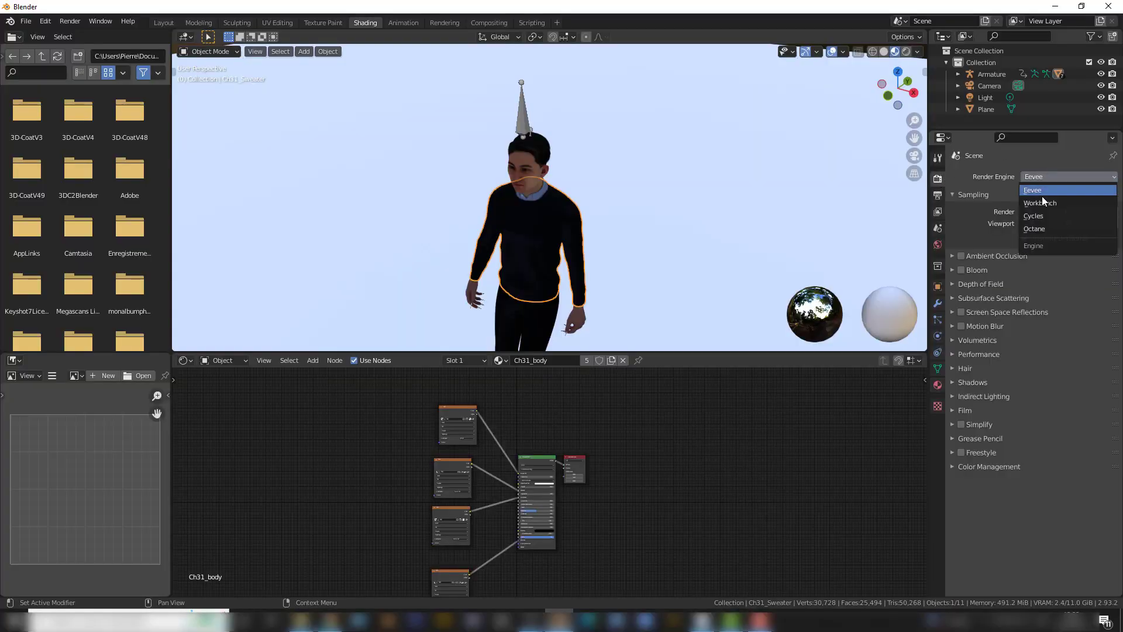
click(1042, 226)
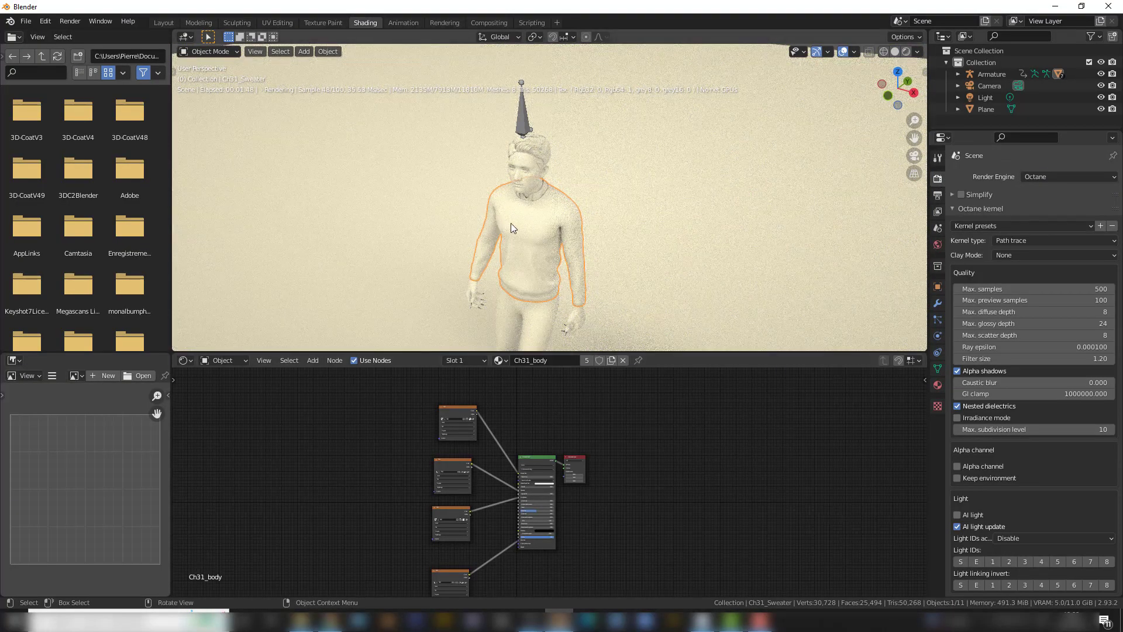
middle_drag(576, 432, 581, 408)
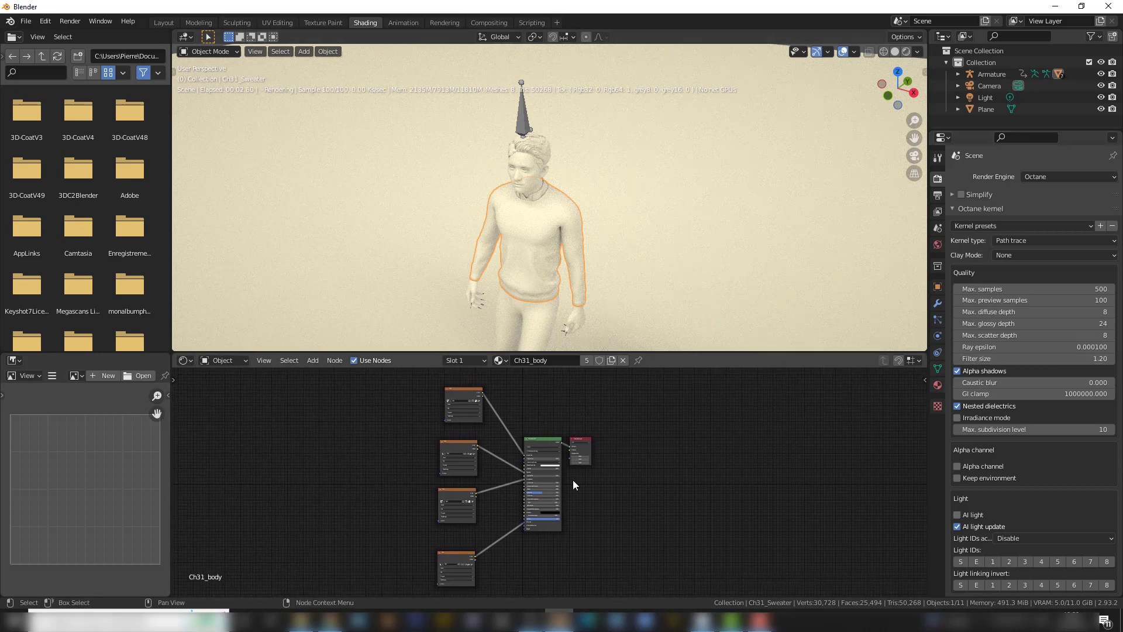
- Convert the sweater's Ch31_body material to an Octane material with the material converter
click(937, 385)
scroll(998, 371, down, 7)
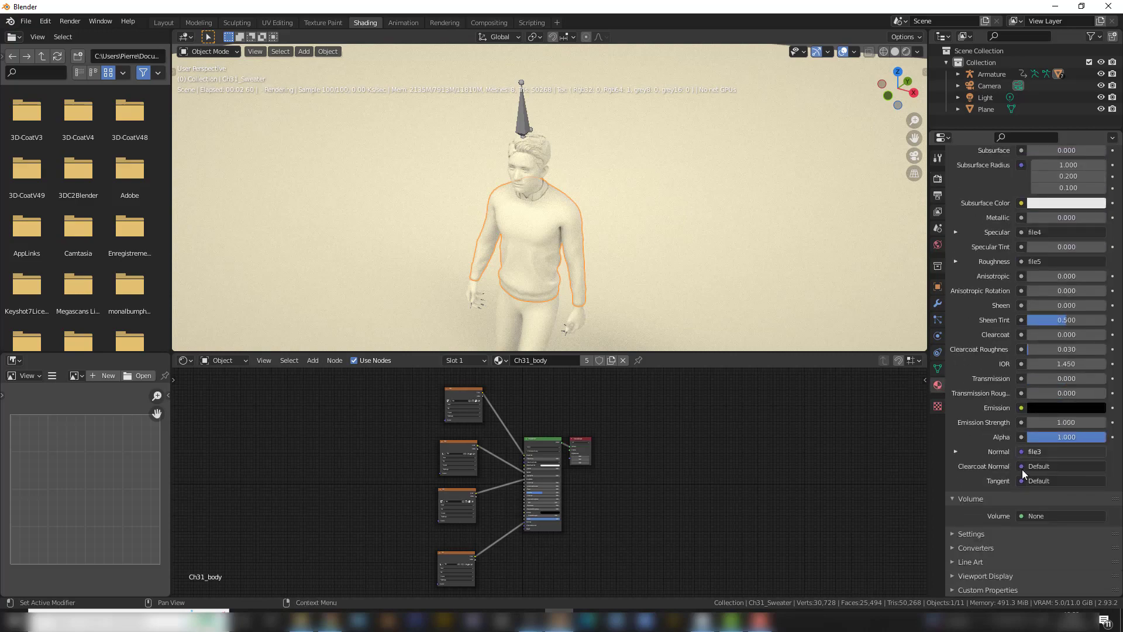
click(973, 546)
click(1018, 564)
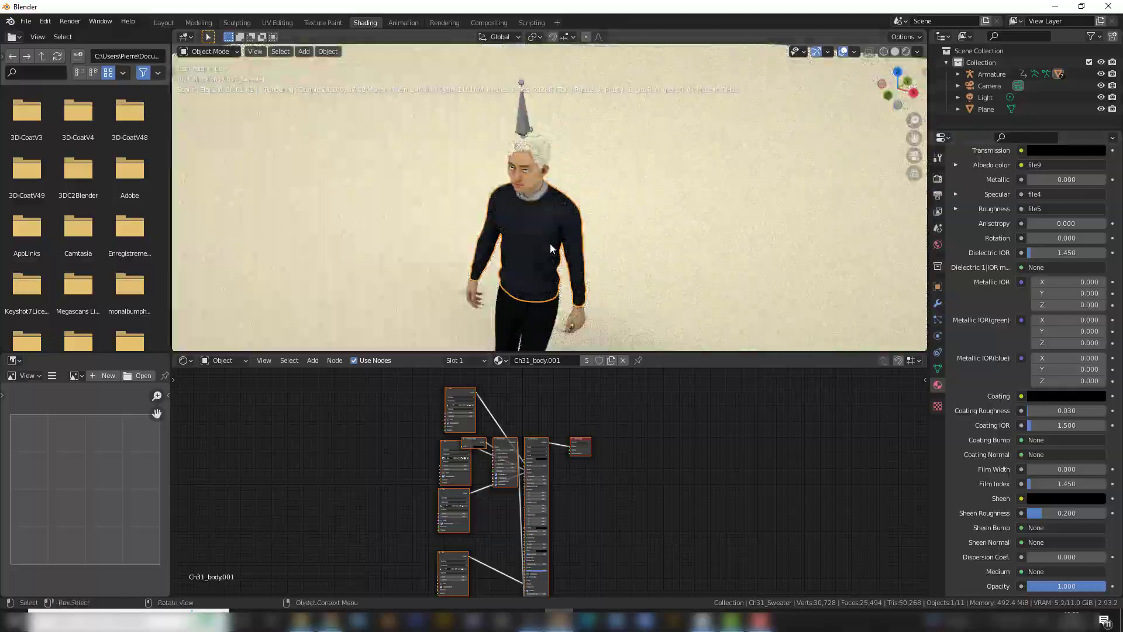
- Delete the RGBSpectrum Tex and Texture Emission nodes from the sweater's converted Ch31_body.001 material
scroll(552, 252, up, 2)
middle_drag(553, 253, 509, 255)
scroll(413, 396, up, 3)
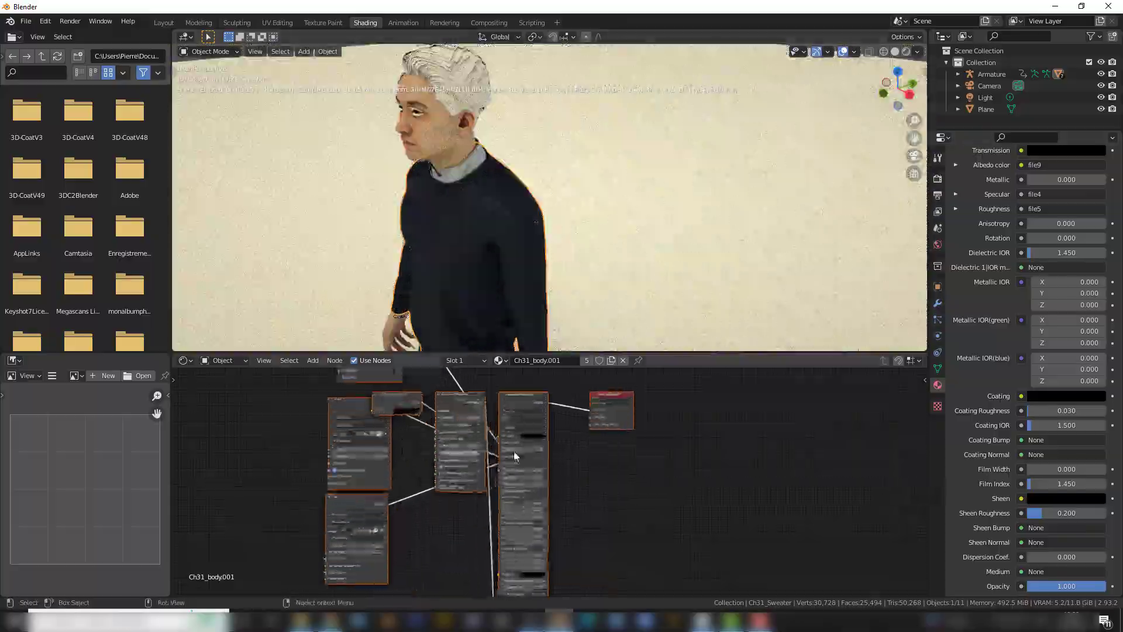
click(450, 403)
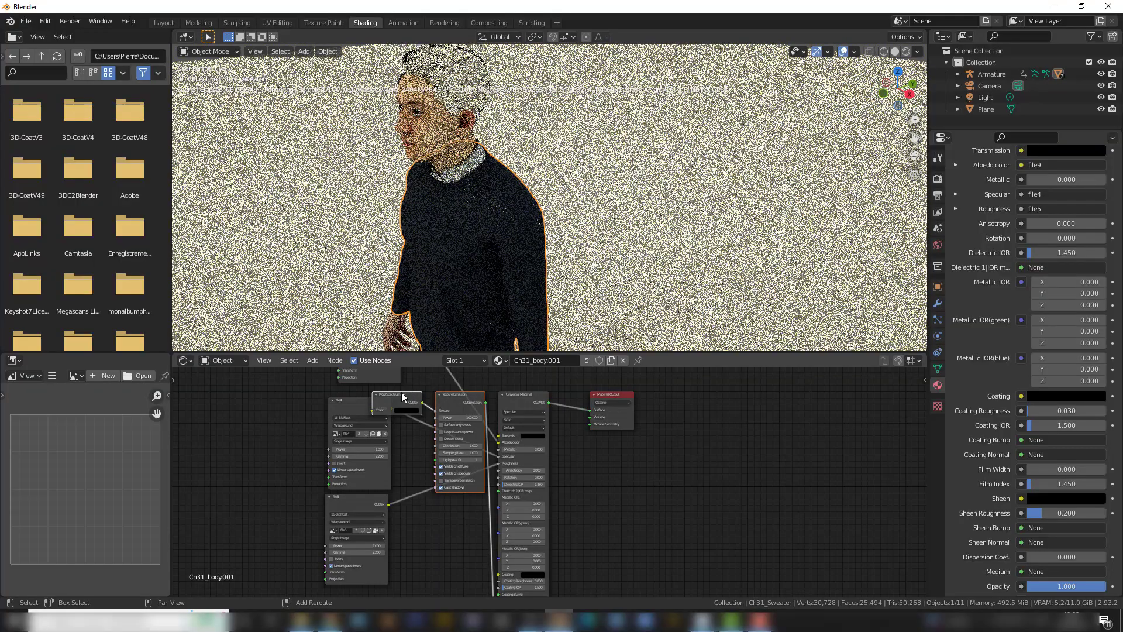
key(x)
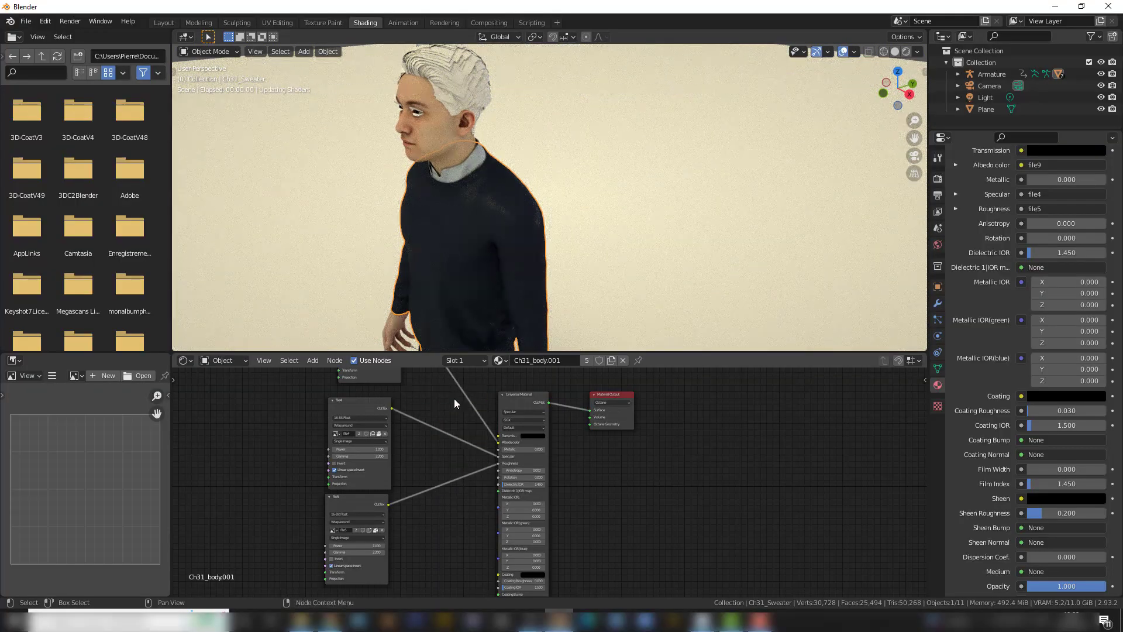
- In the hair material, connect file3 directly to Normal in place of the Normal Map node and convert Ch31_hair to an Octane material
middle_drag(529, 233, 507, 217)
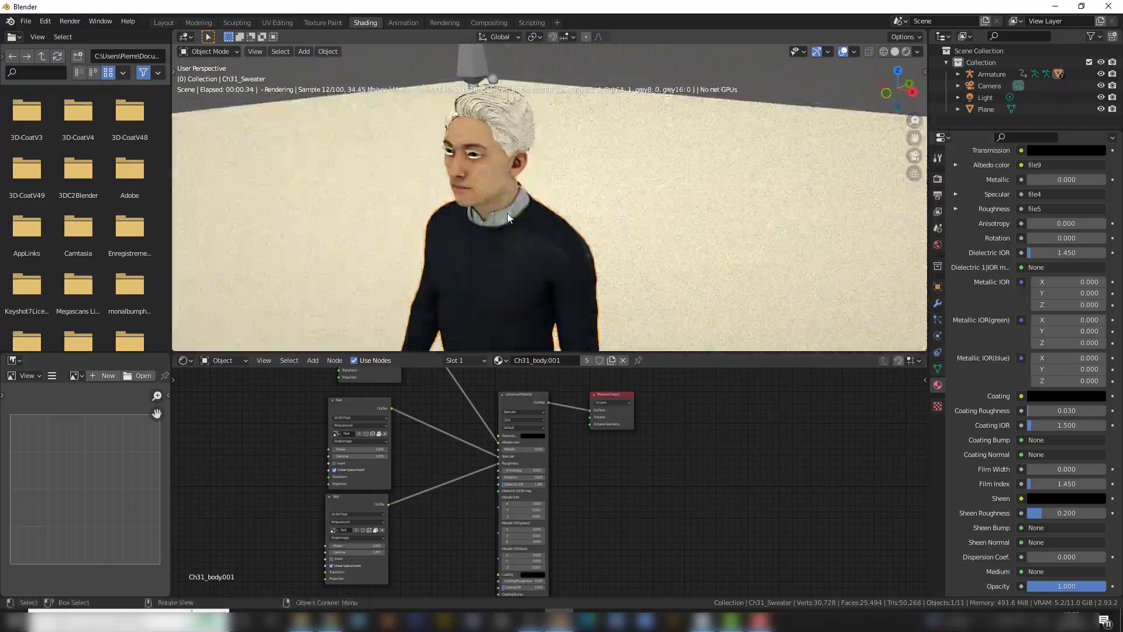
click(505, 138)
scroll(648, 464, down, 3)
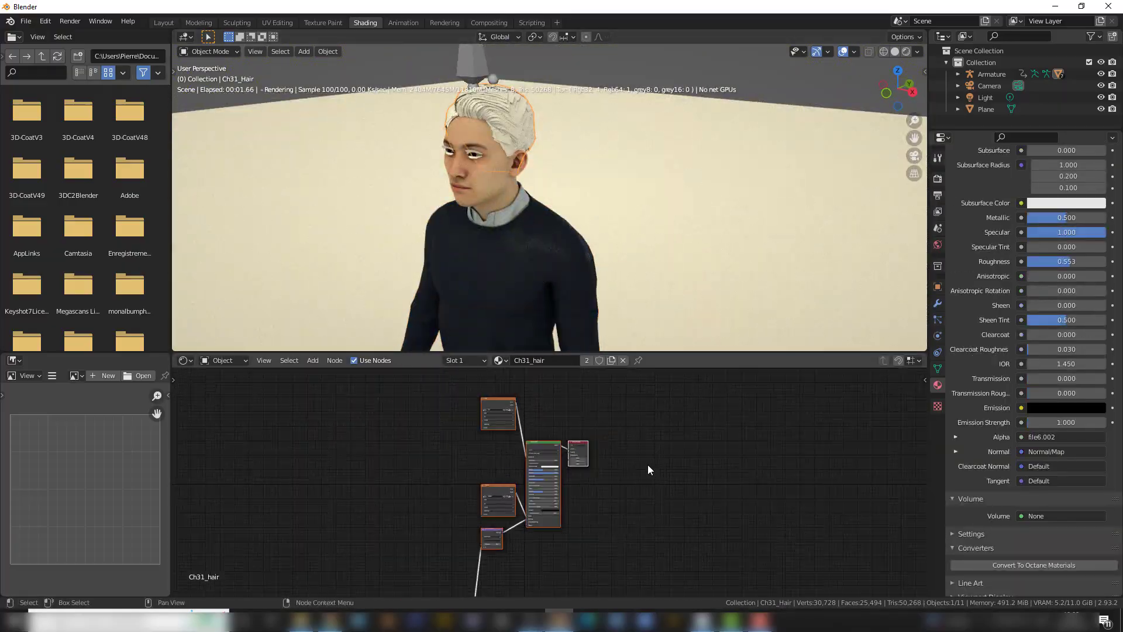
scroll(648, 465, down, 1)
middle_drag(447, 484, 457, 430)
click(458, 486)
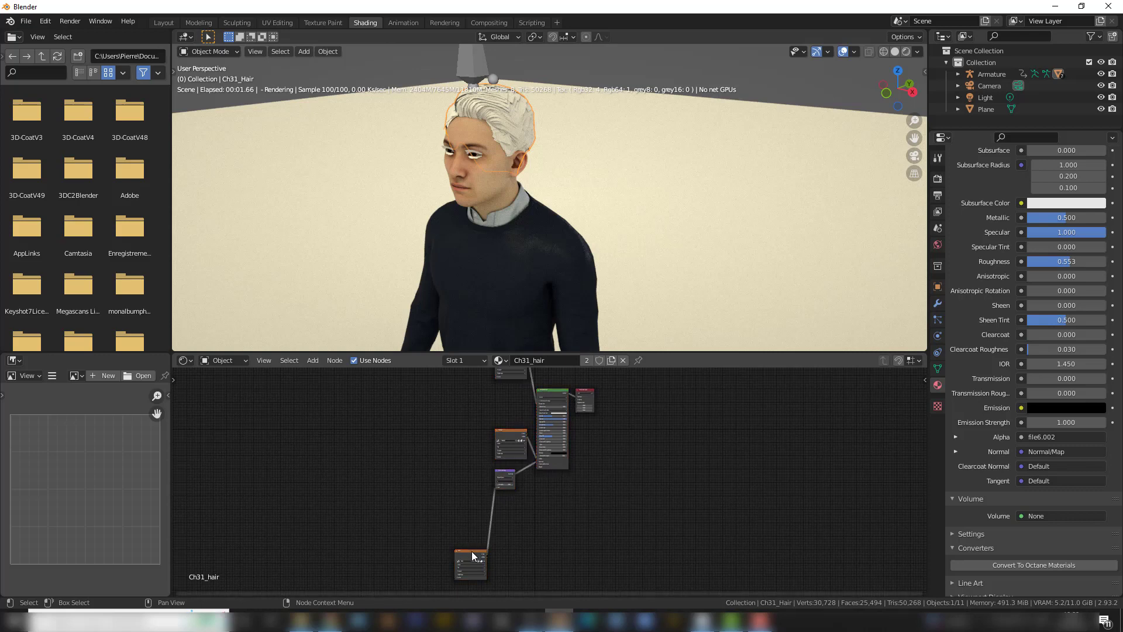
drag(473, 556, 523, 440)
scroll(455, 487, up, 3)
drag(483, 501, 495, 503)
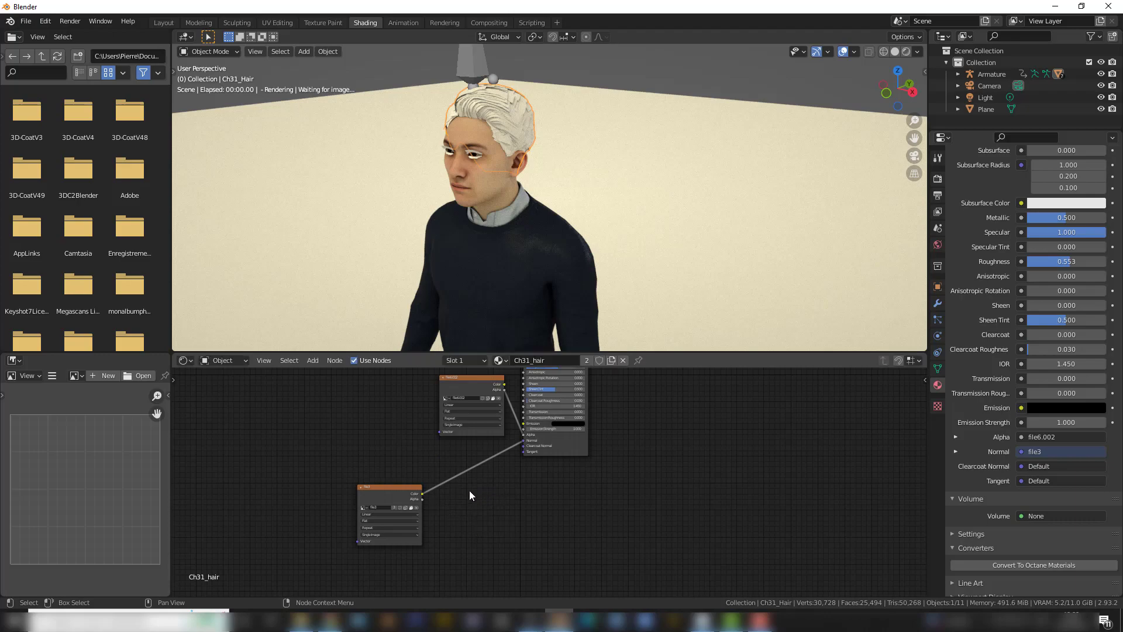
drag(403, 486, 451, 484)
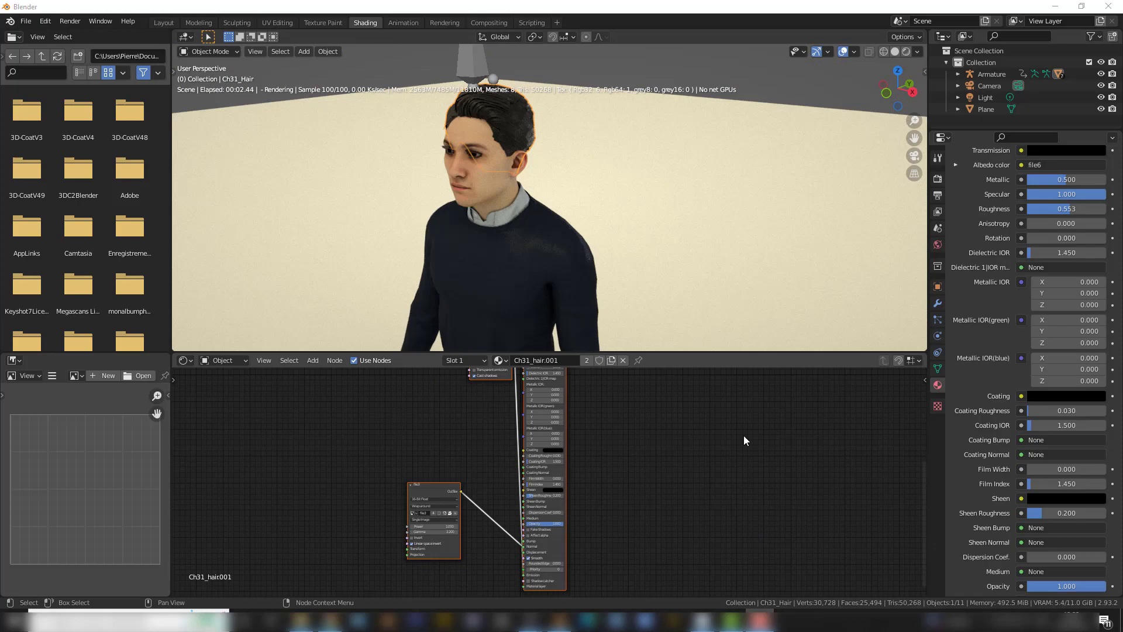
- Delete the RGBSpectrum Tex and Texture Emission nodes from the converted Ch31_hair.001 material
middle_drag(650, 426, 671, 519)
scroll(507, 483, up, 4)
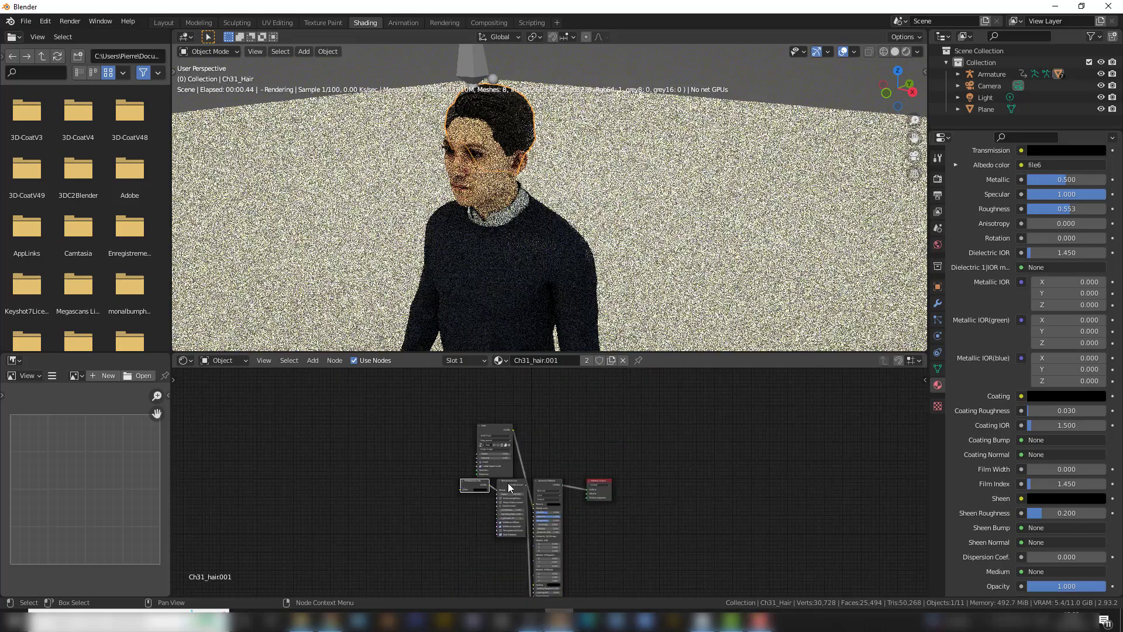
scroll(506, 491, up, 1)
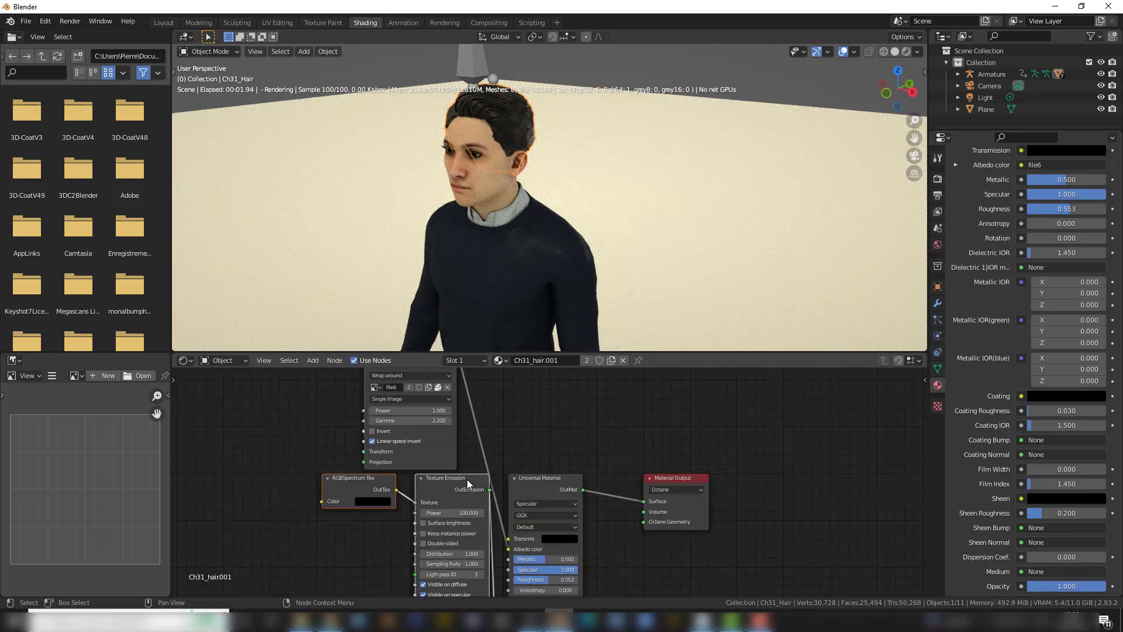
key(x)
- Move the hair's file6 texture node down, clear of the Universal Material and level with its upper inputs
scroll(408, 493, down, 8)
middle_drag(396, 529, 419, 437)
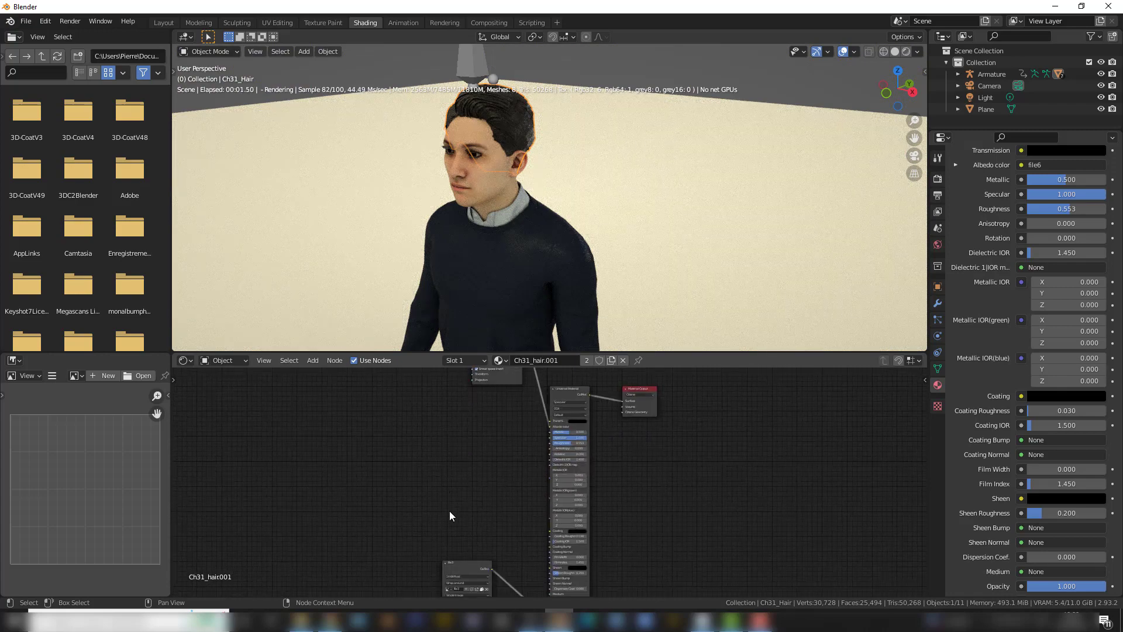
ctrl+middle_drag(459, 570, 449, 372)
middle_drag(451, 417, 489, 569)
scroll(471, 483, down, 4)
middle_drag(465, 438, 472, 560)
drag(437, 548, 437, 556)
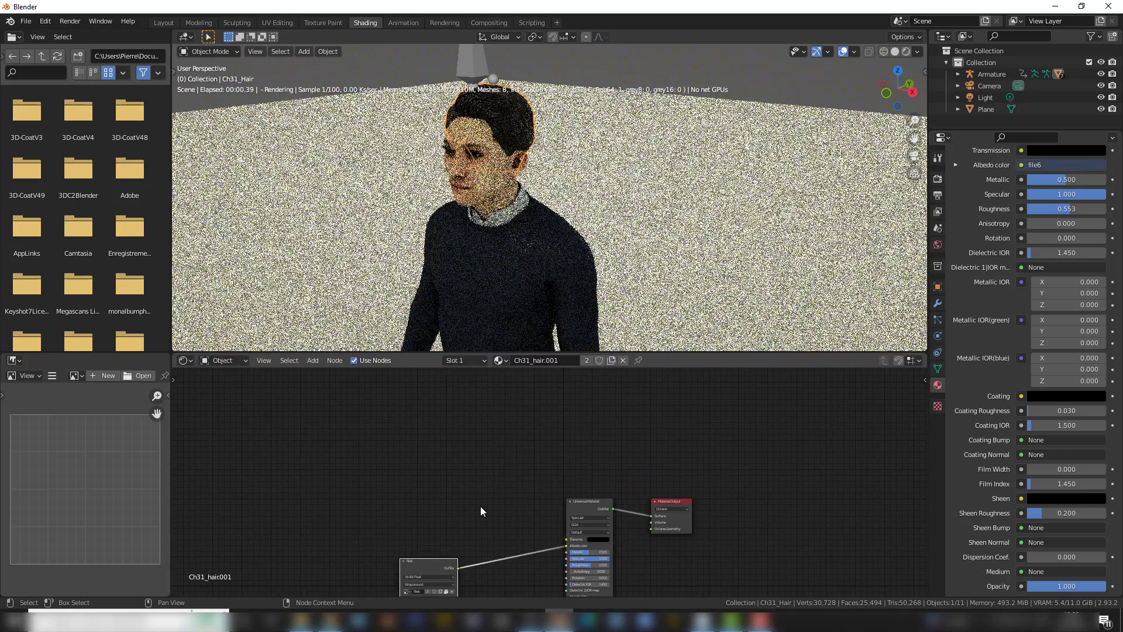
- Set the hair's Universal Material to Metallic 0, Specular 0.3 and Roughness 0.189
scroll(482, 510, up, 1)
middle_drag(479, 507, 422, 427)
scroll(577, 529, up, 4)
middle_drag(645, 489, 658, 476)
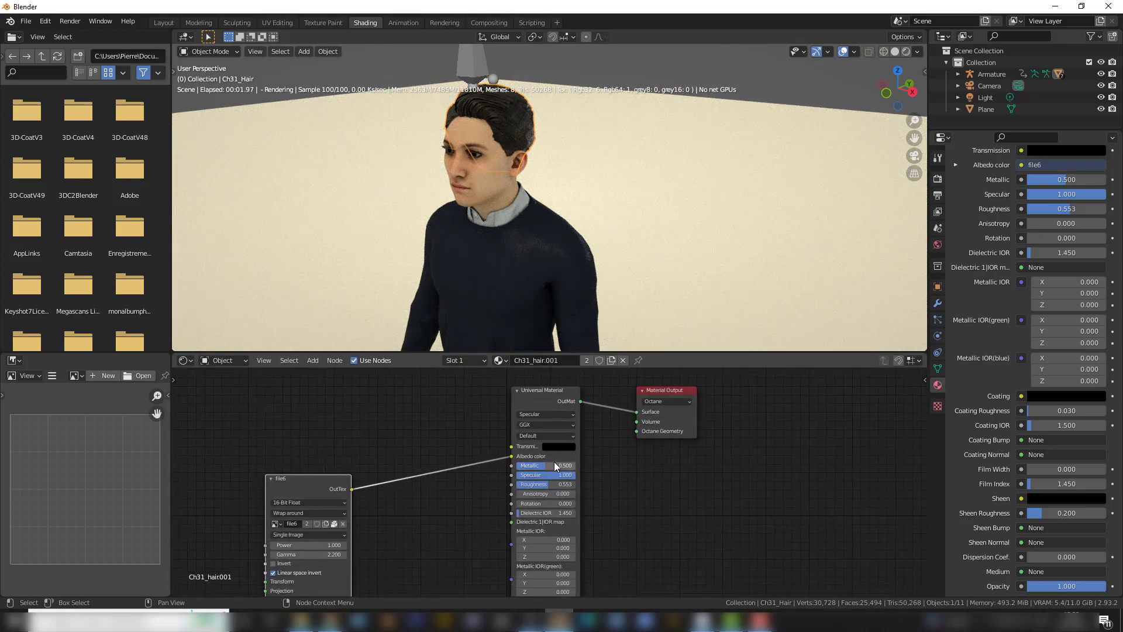
key(BackSpace)
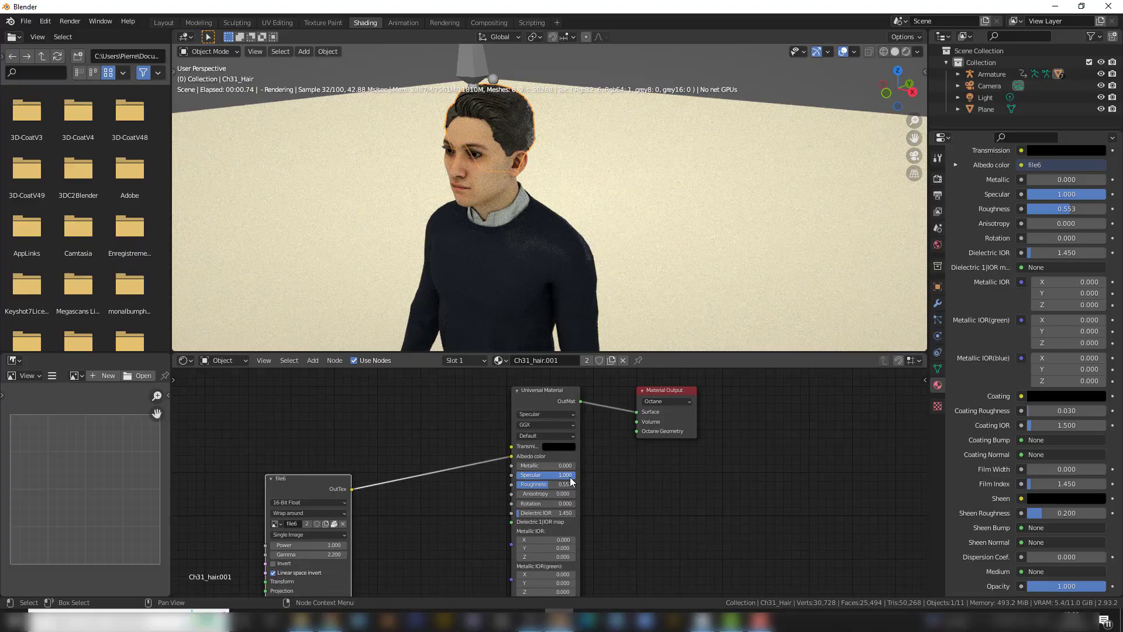
drag(574, 475, 528, 484)
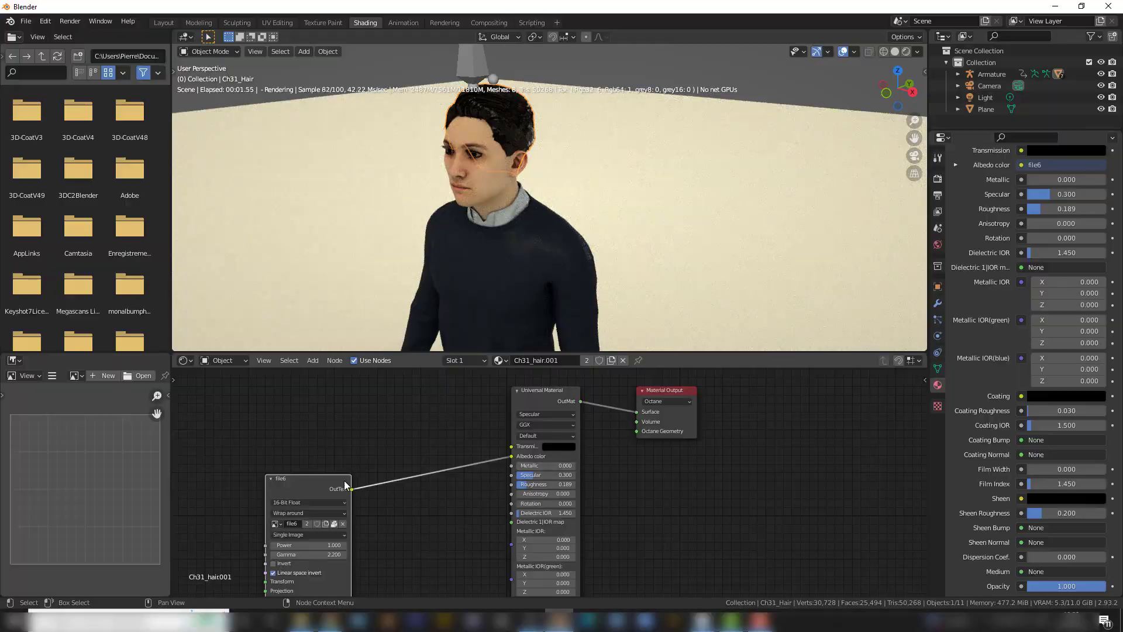
- Move the file6 texture node just above the file3 texture and connect its OutTex to the Universal Material's Opacity
drag(332, 478, 353, 473)
middle_drag(426, 524, 433, 461)
scroll(381, 142, up, 7)
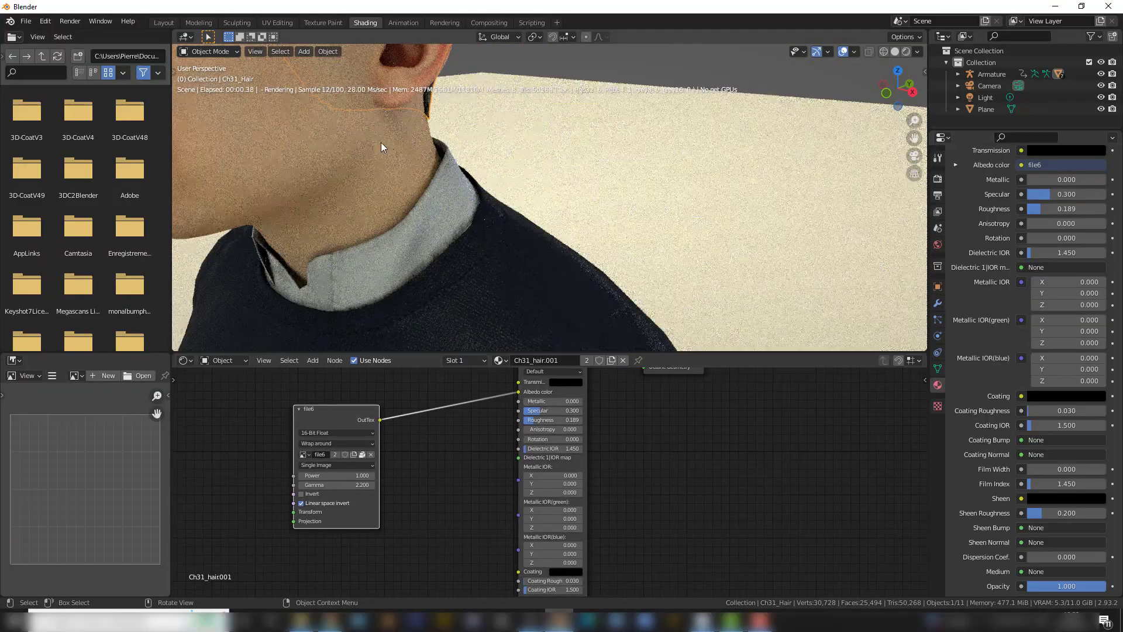
shift+middle_drag(382, 143, 441, 200)
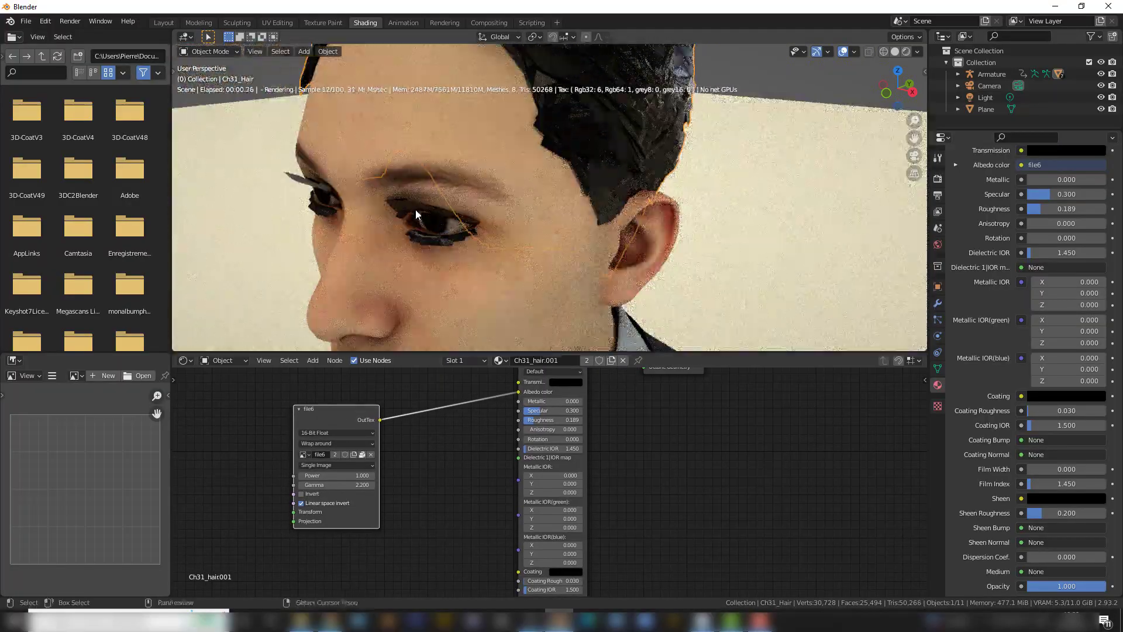
shift+middle_drag(623, 157, 620, 207)
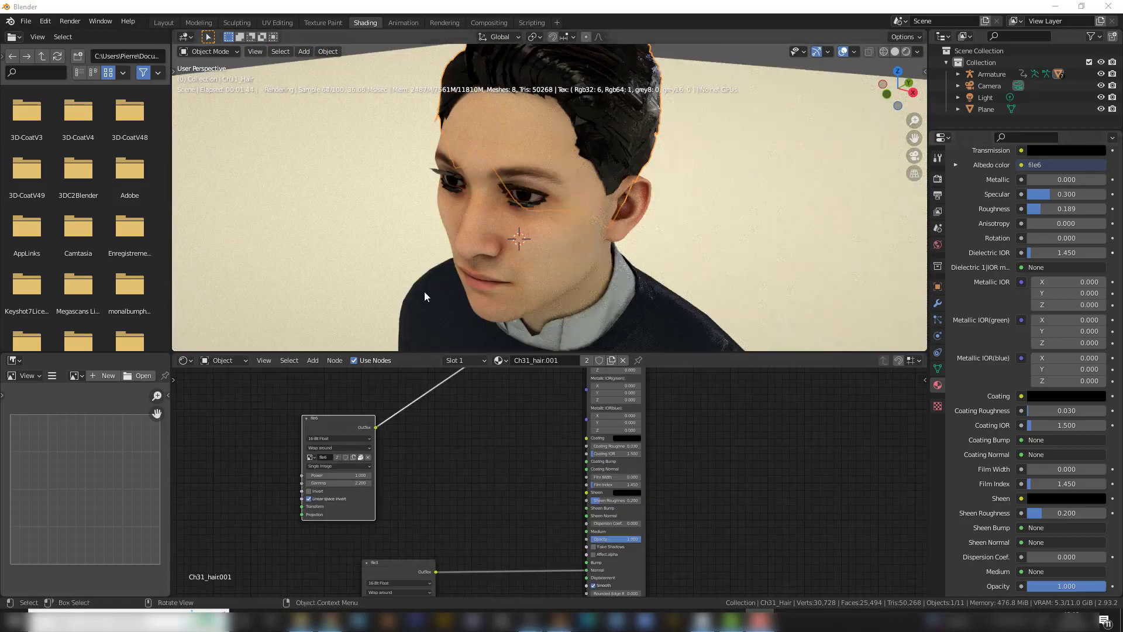
scroll(478, 452, down, 4)
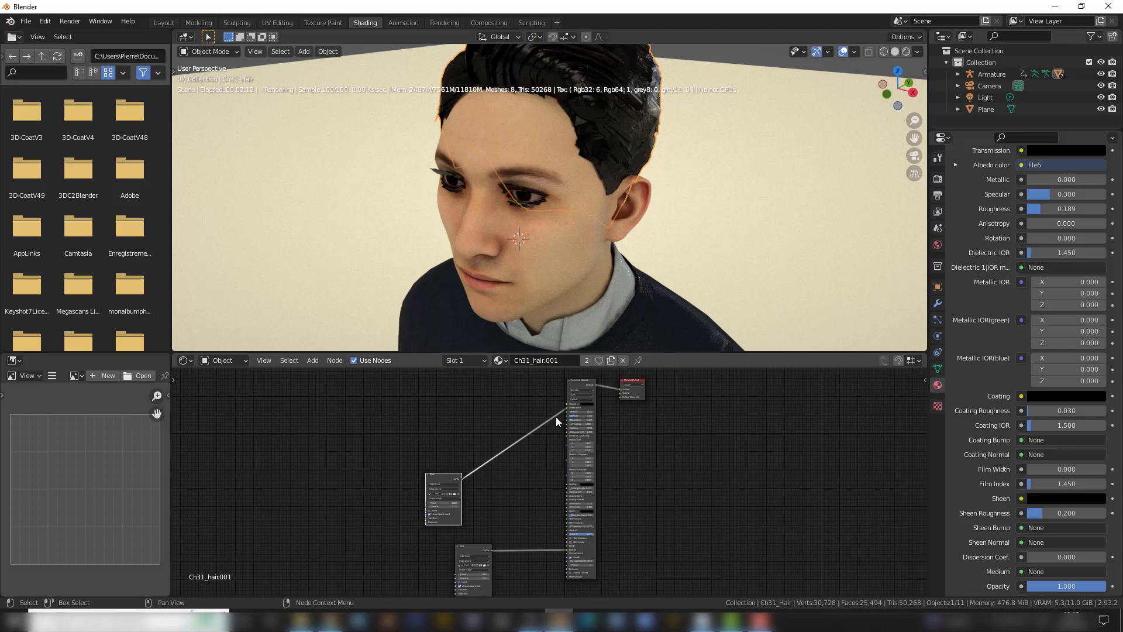
scroll(510, 496, up, 4)
drag(350, 450, 396, 484)
middle_drag(442, 496, 433, 429)
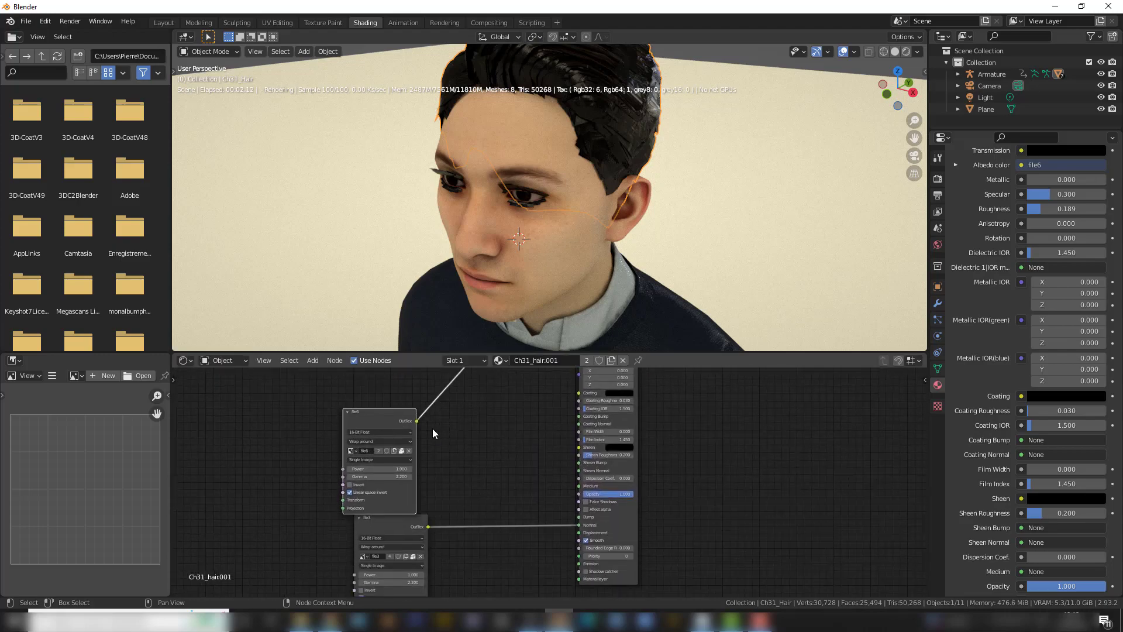
click(415, 420)
drag(418, 421, 578, 494)
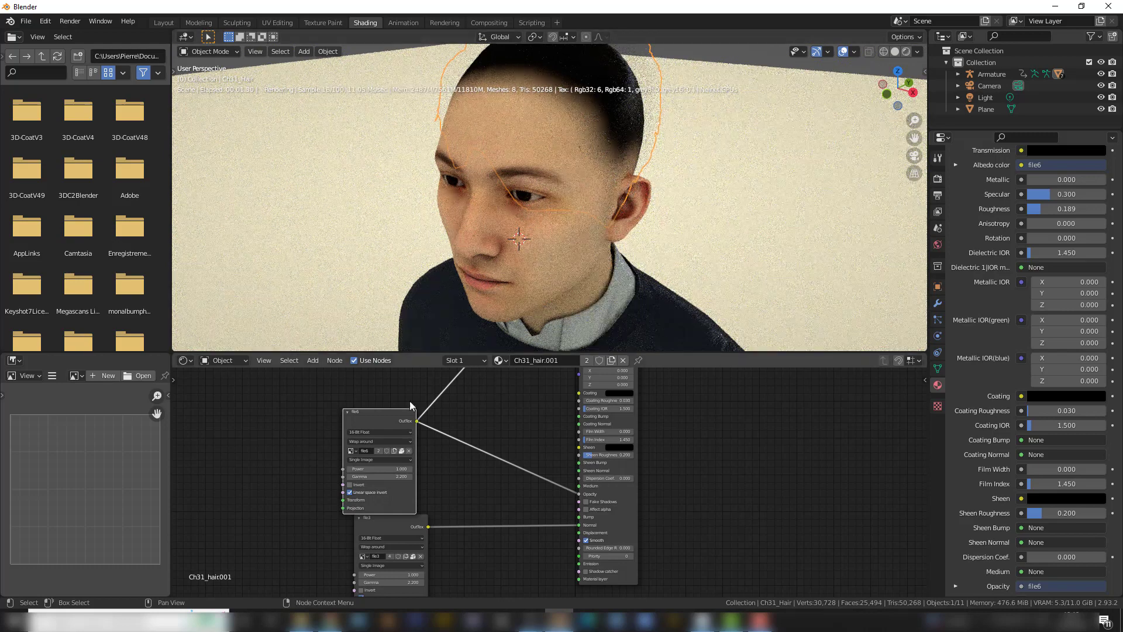
- Add a Gradient Tex node on the link between the file6 texture and the Opacity input
drag(399, 412, 404, 400)
click(454, 451)
key(shift+a)
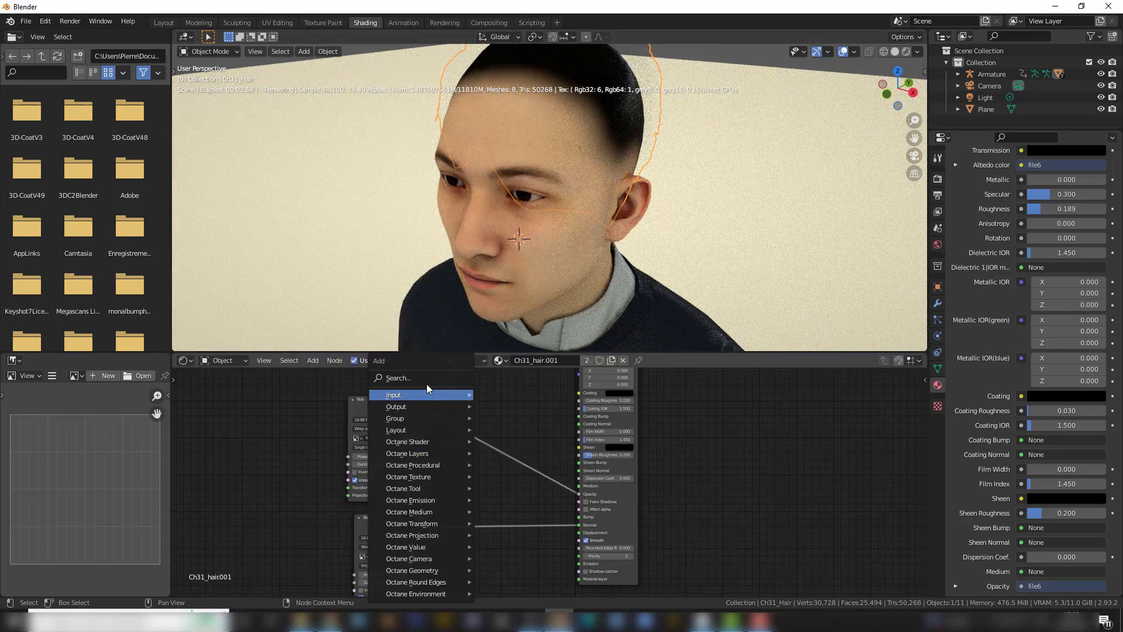
click(426, 379)
text(grad)
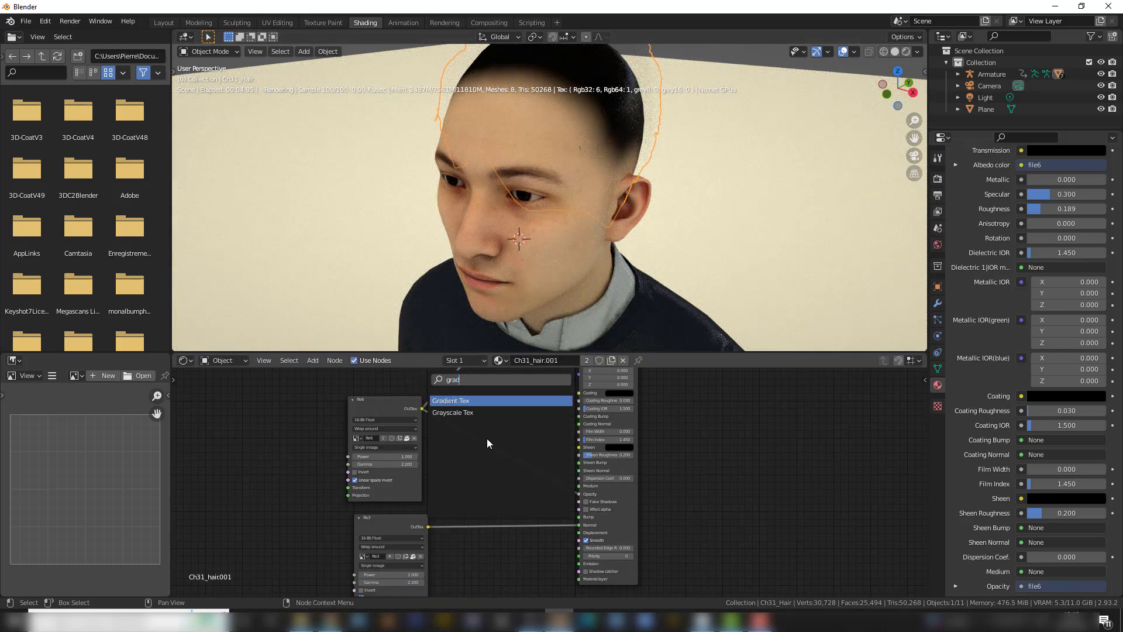
key(Return)
click(491, 443)
- Move the white stop of the hair's opacity Gradient Tex to position 0.005 and inspect the hair
scroll(509, 427, up, 2)
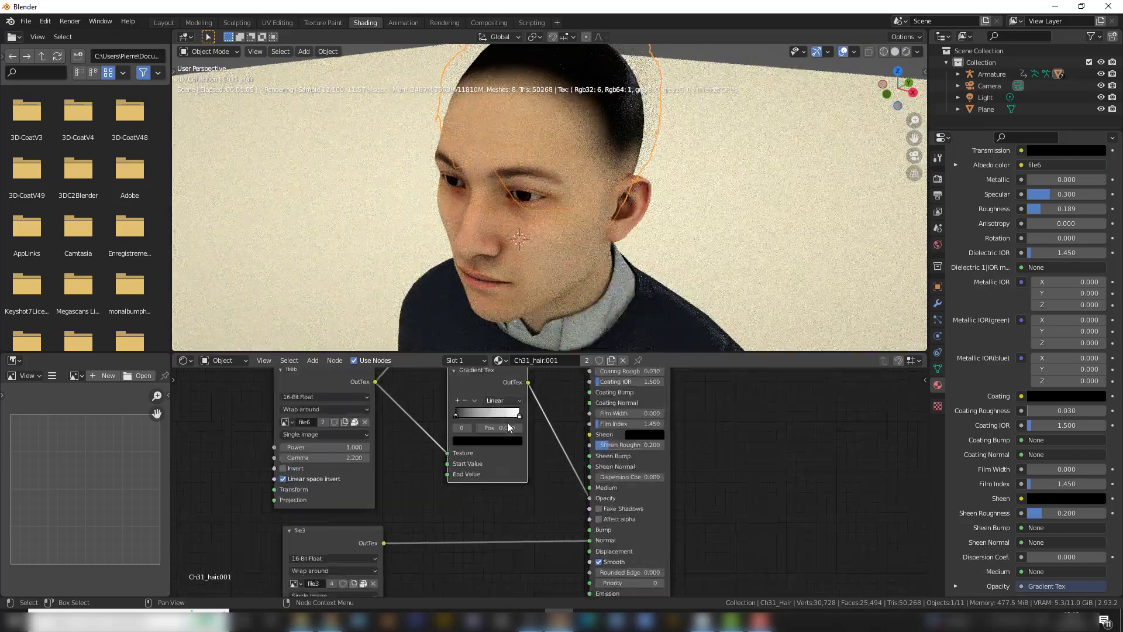
scroll(509, 428, up, 2)
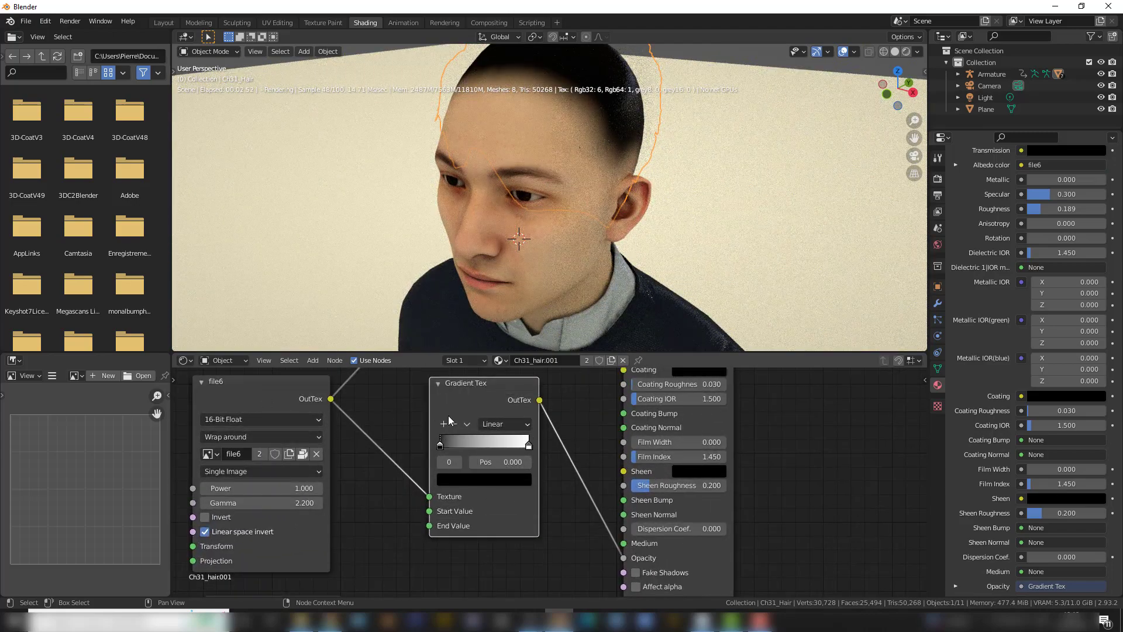
middle_drag(510, 445, 511, 448)
drag(531, 449, 441, 453)
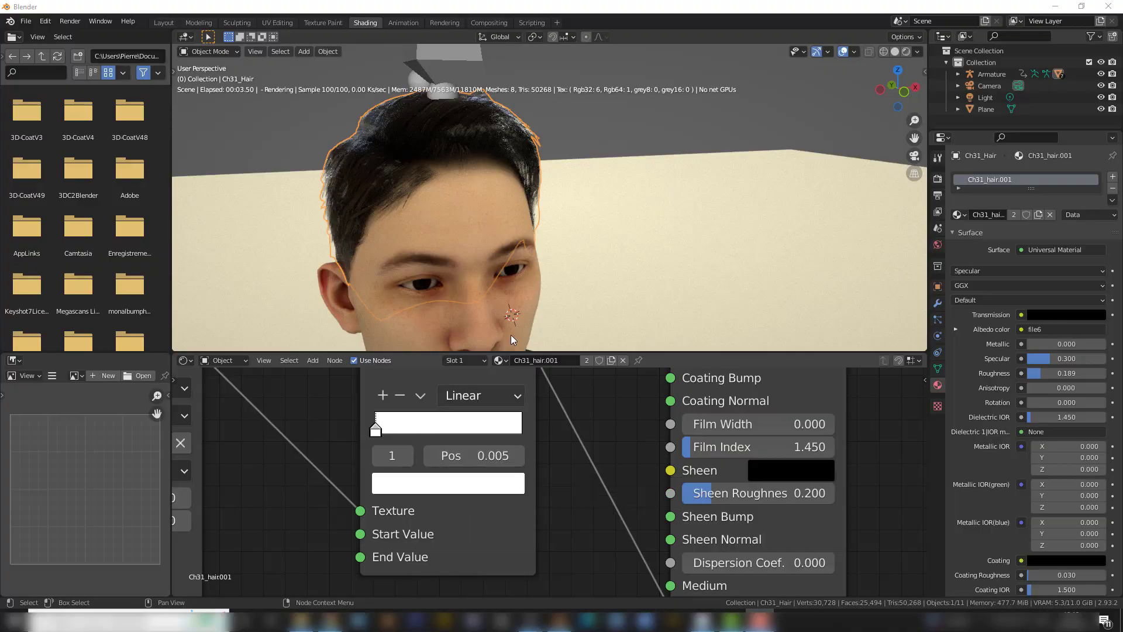
middle_drag(556, 252, 511, 280)
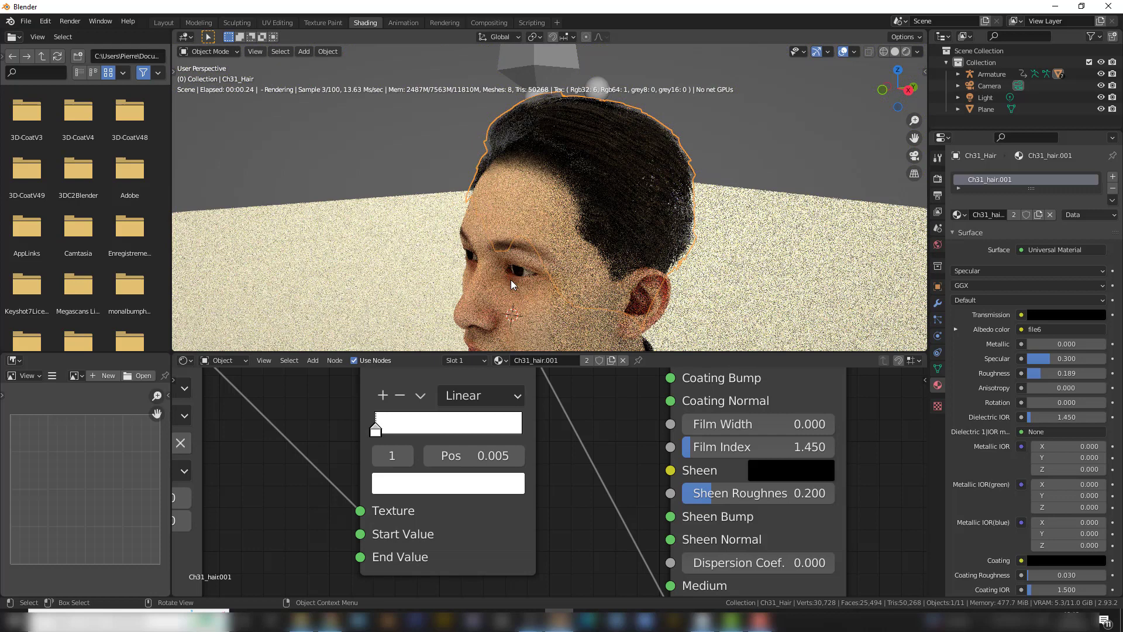
scroll(462, 227, up, 5)
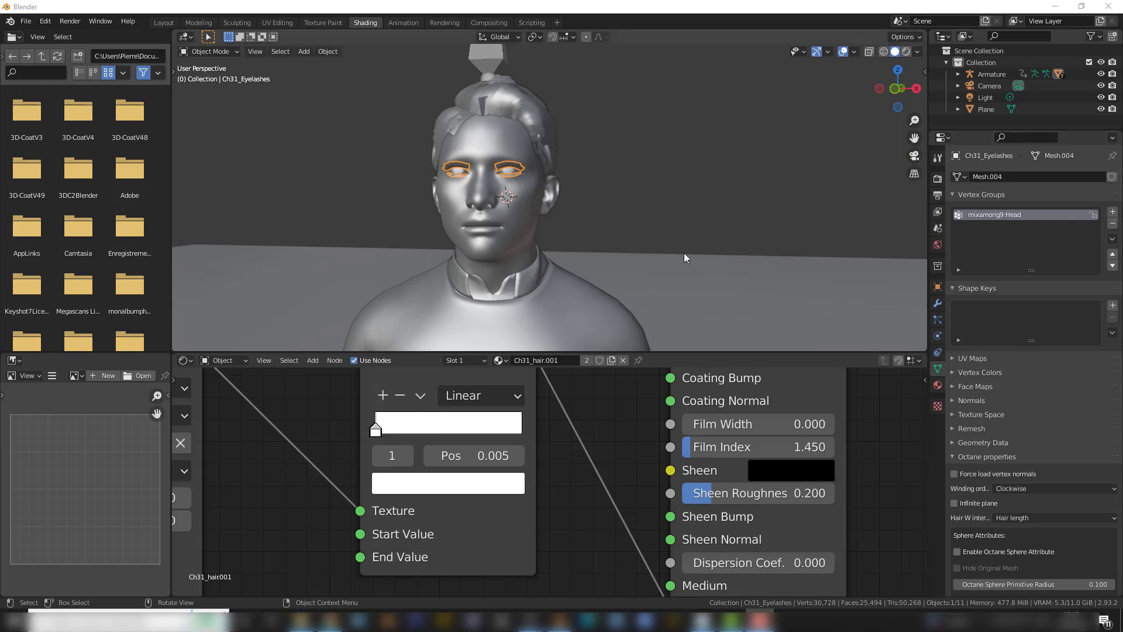
- Make the eyelashes' shared Ch31_hair.001 material a single-user copy
middle_drag(684, 253, 647, 262)
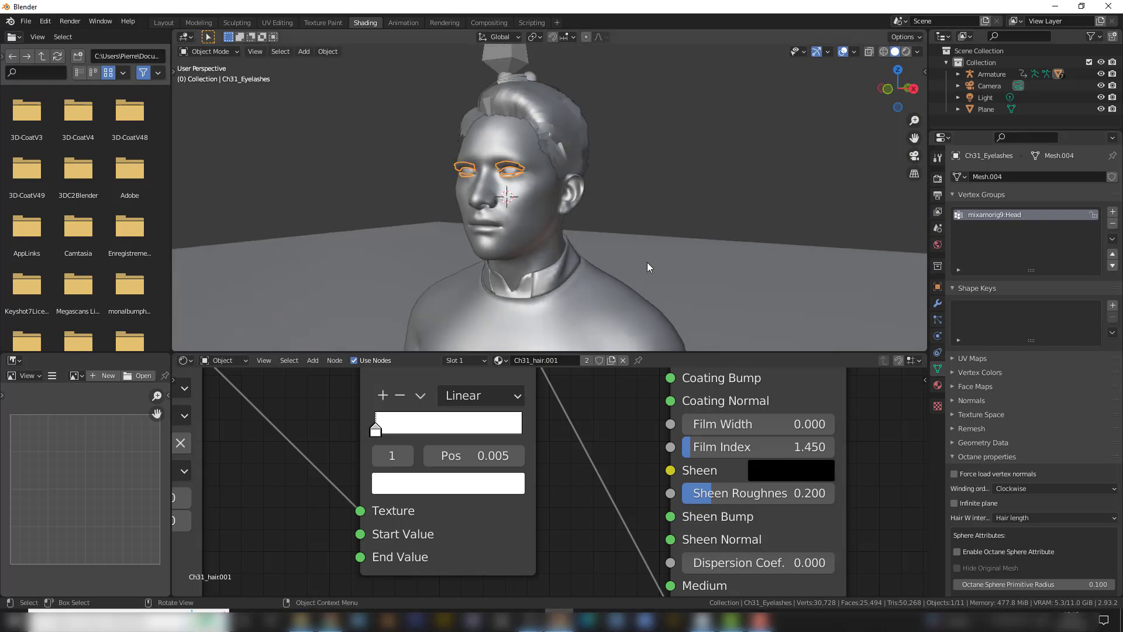
click(586, 361)
scroll(576, 384, down, 4)
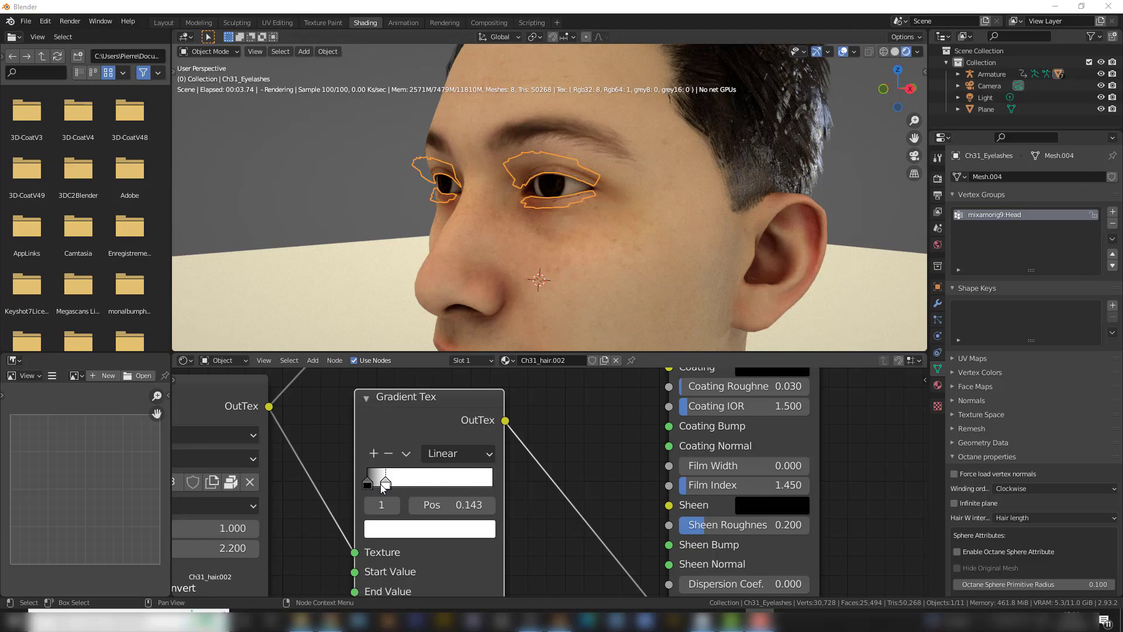
- Set the white stop's position in the eyelashes' Gradient Tex to 0.000001 and inspect the lashes up close
drag(384, 488, 379, 488)
double_click(451, 504)
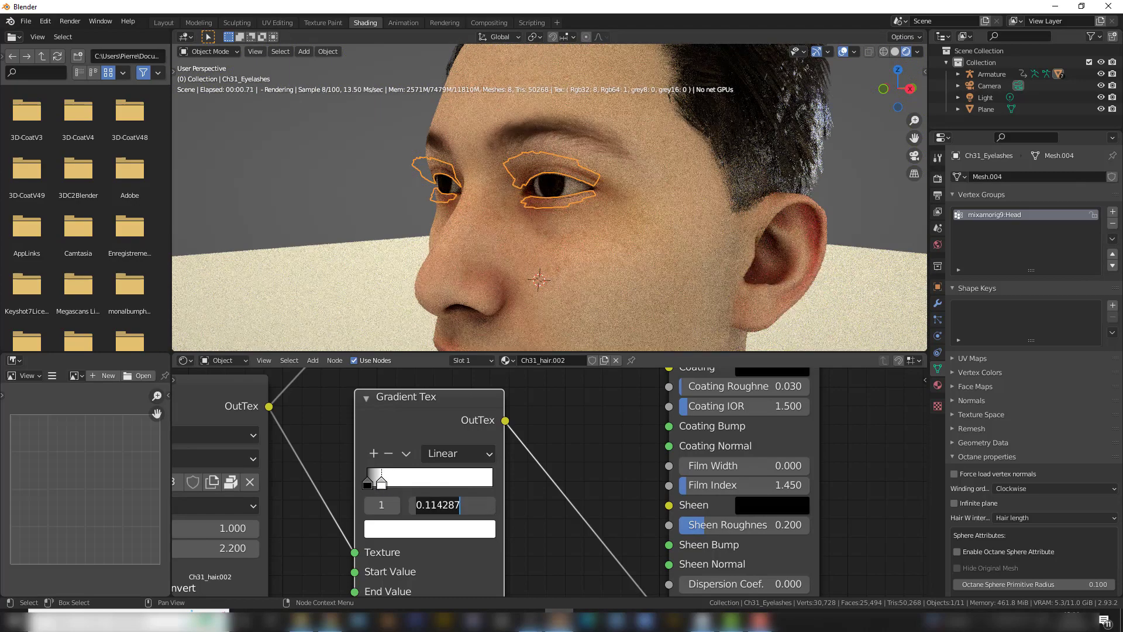
click(430, 504)
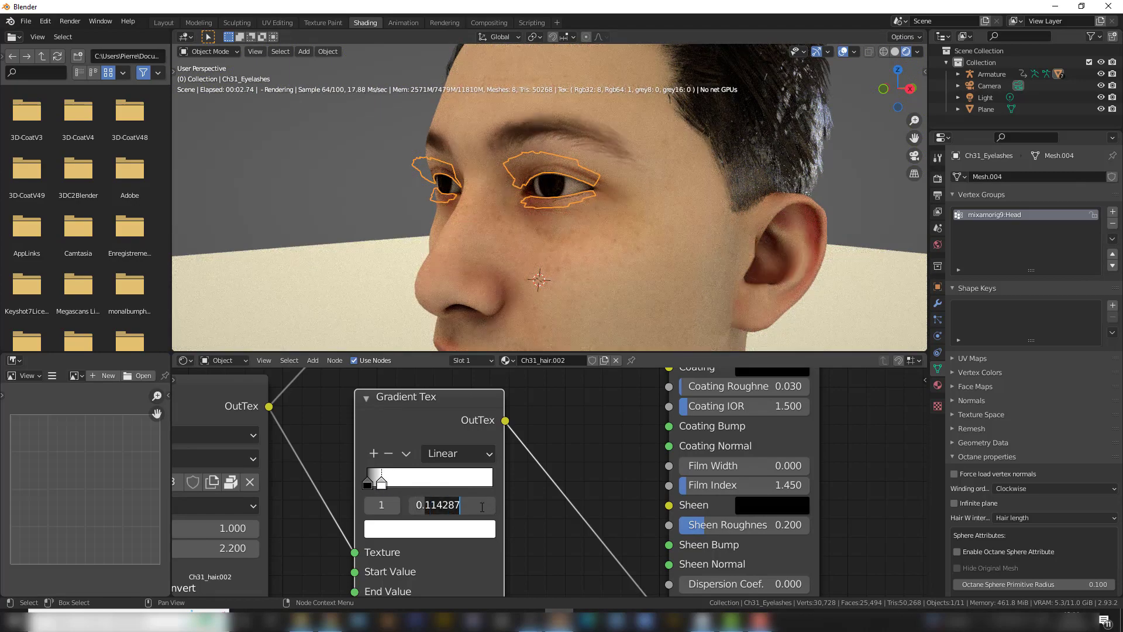
text(0.000001)
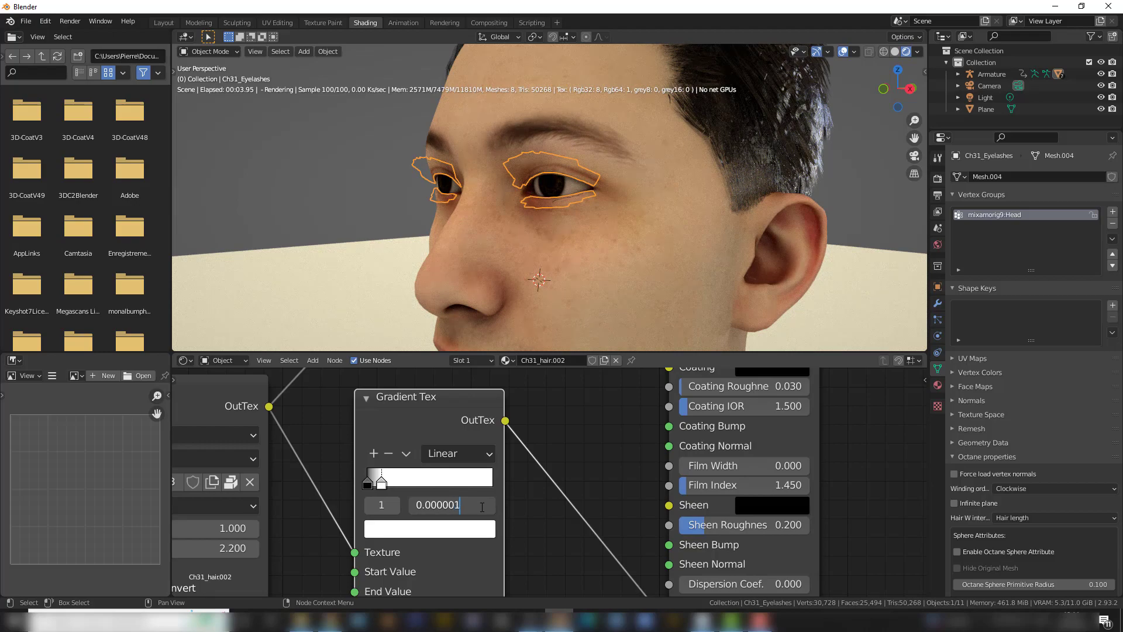
key(Return)
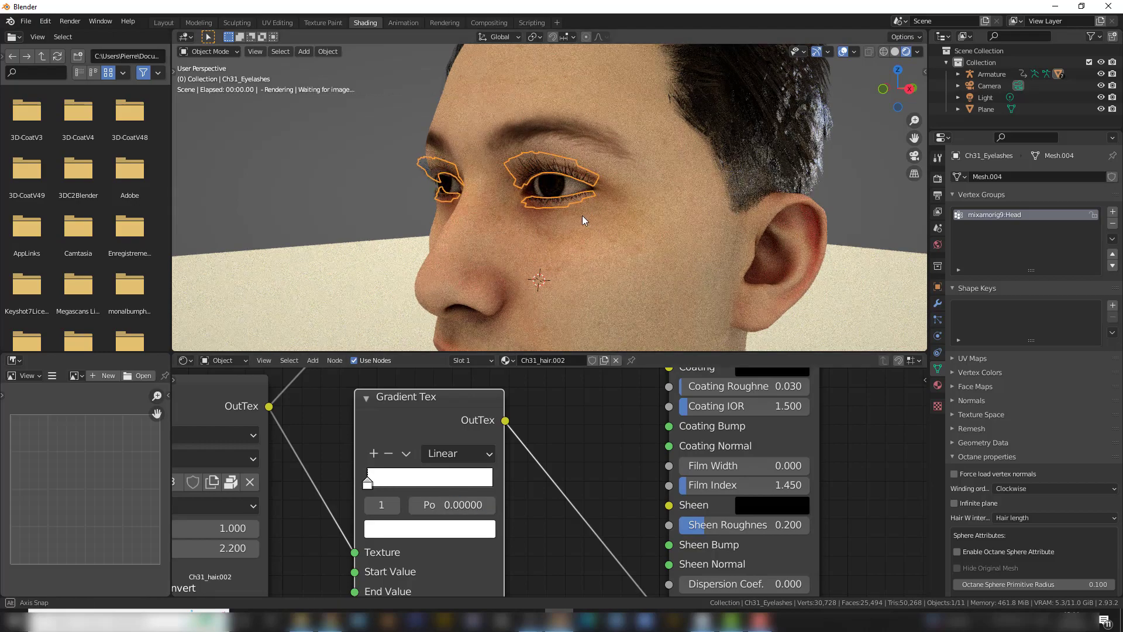
middle_drag(584, 220, 650, 240)
scroll(576, 210, up, 1)
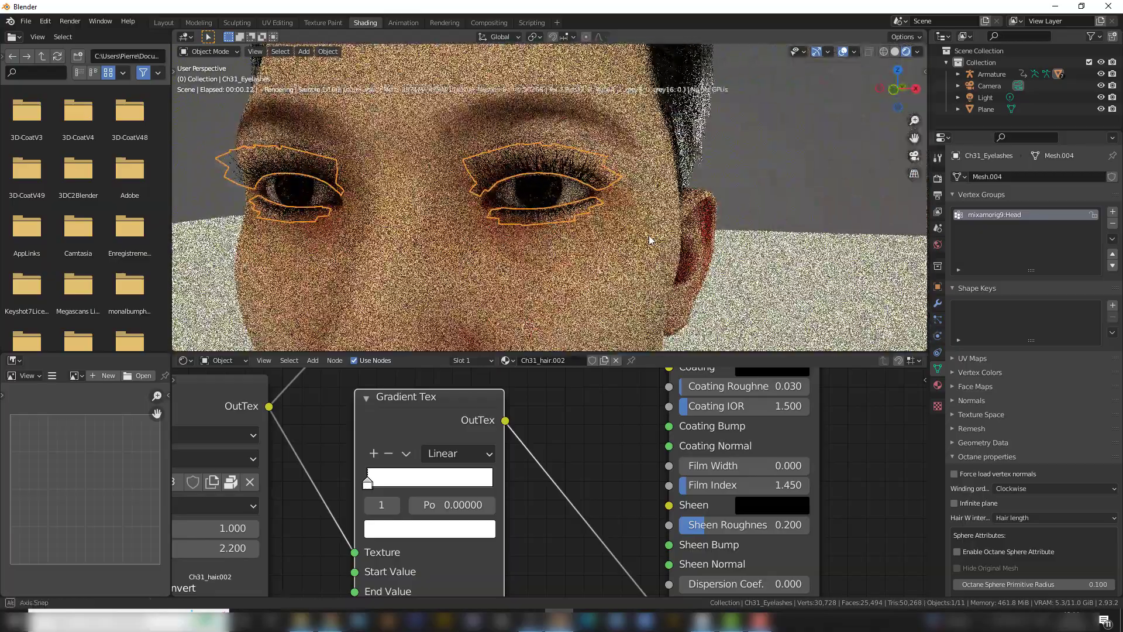
- Inspect the rendered hair, eyelashes and face up close, and view the character's upper body from a distance
scroll(650, 240, down, 6)
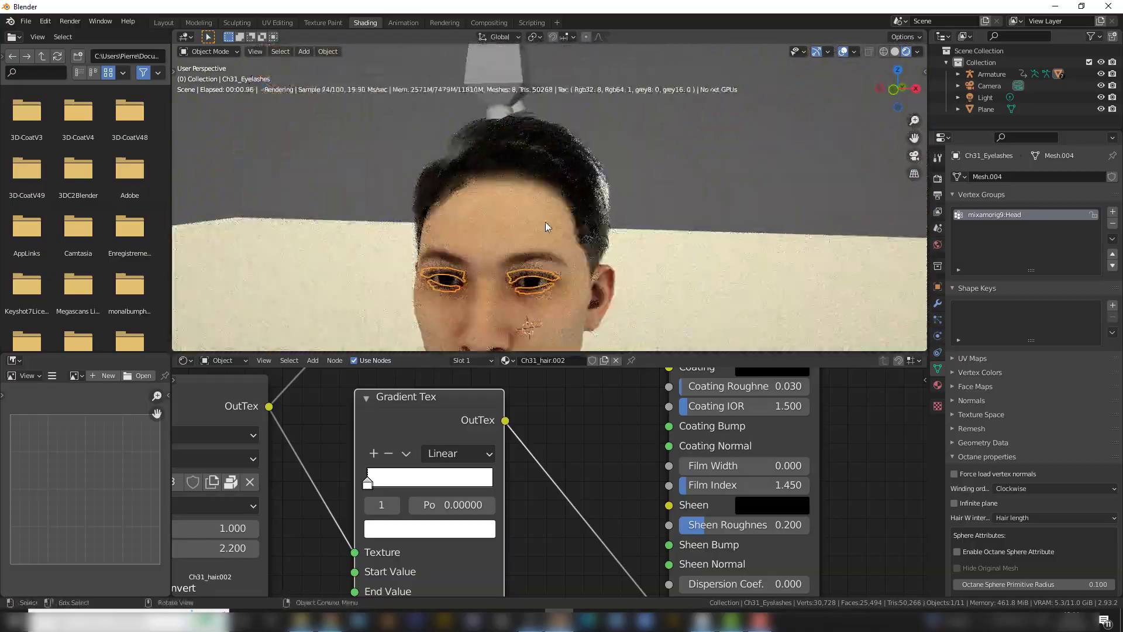
scroll(545, 222, down, 4)
shift+middle_drag(545, 222, 552, 238)
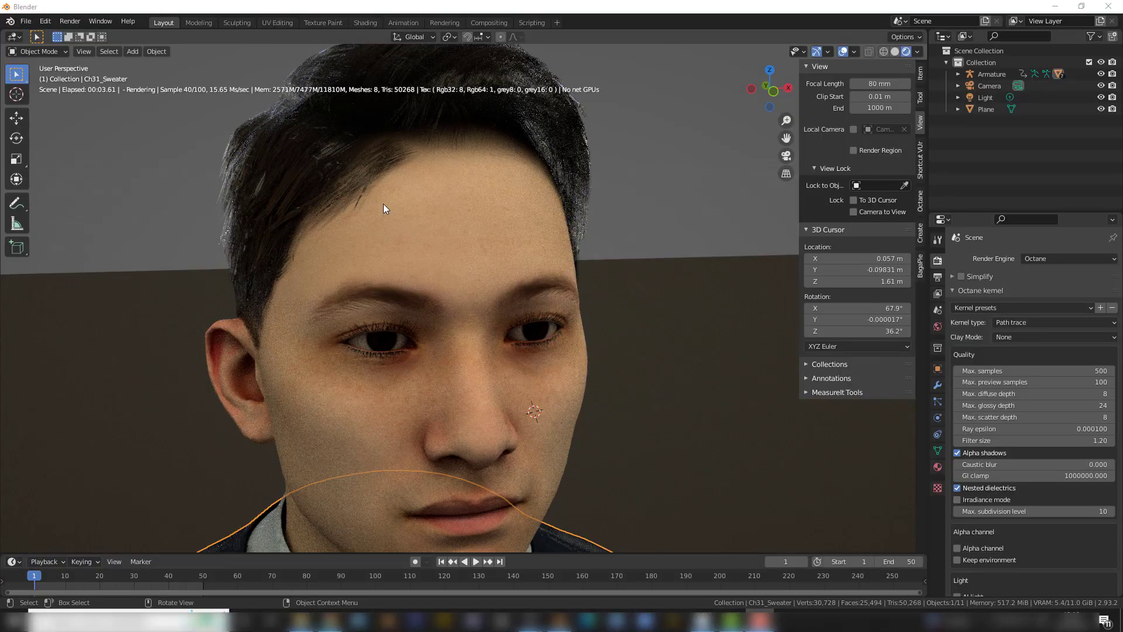
middle_drag(384, 206, 384, 289)
scroll(385, 292, up, 3)
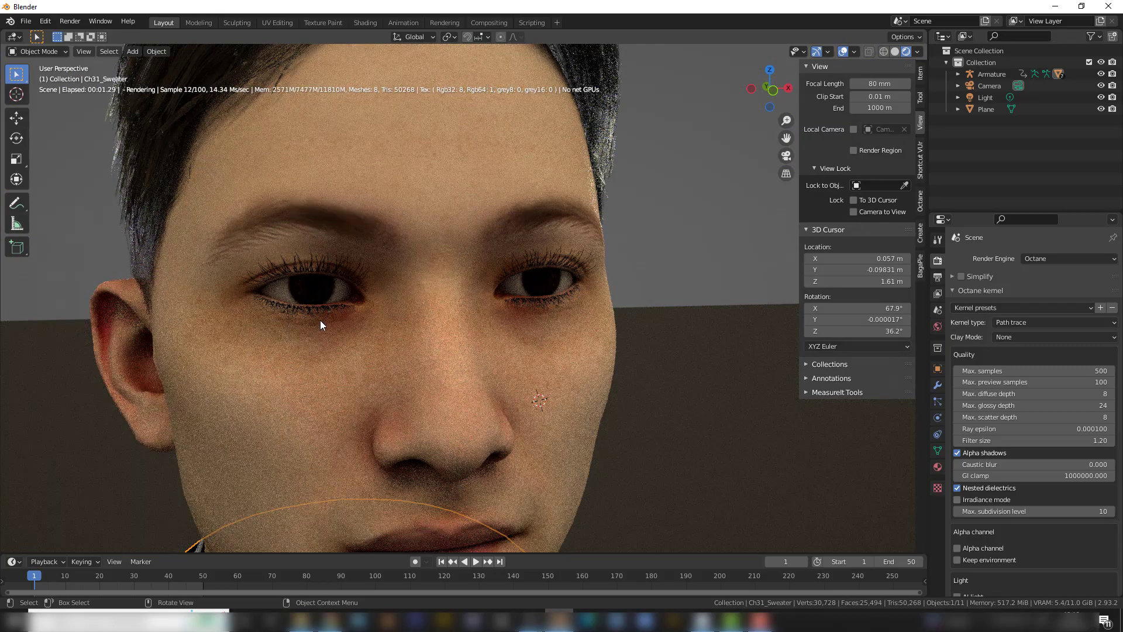
scroll(320, 325, down, 8)
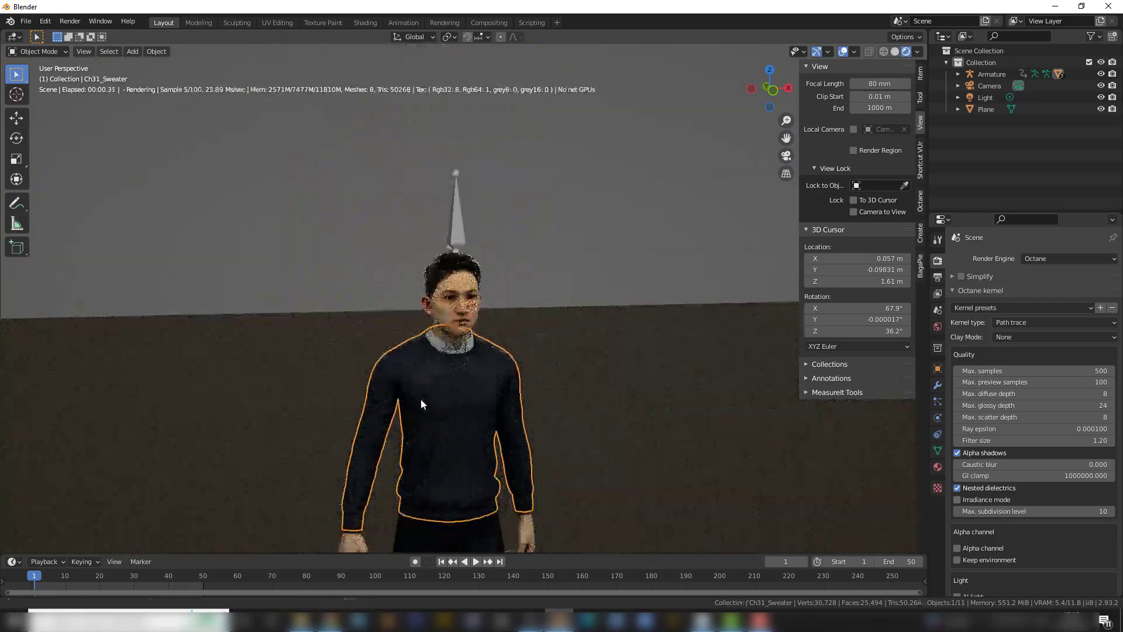
shift+middle_drag(421, 403, 395, 320)
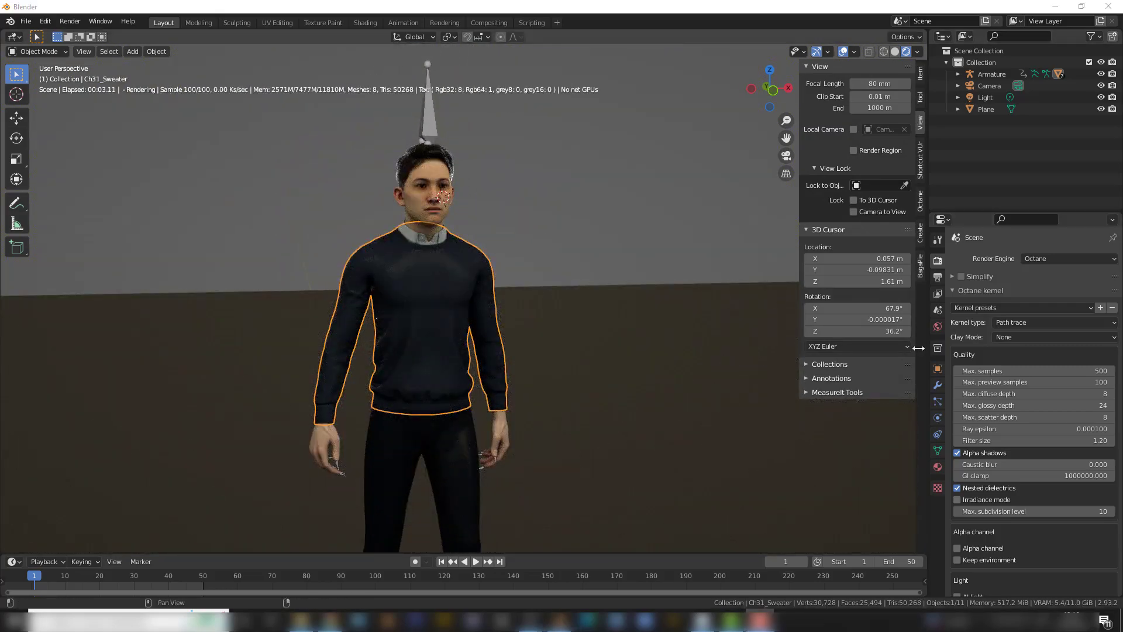
- Set the Octane kernel type to Direct light with the GI mode on Diffuse
click(1025, 320)
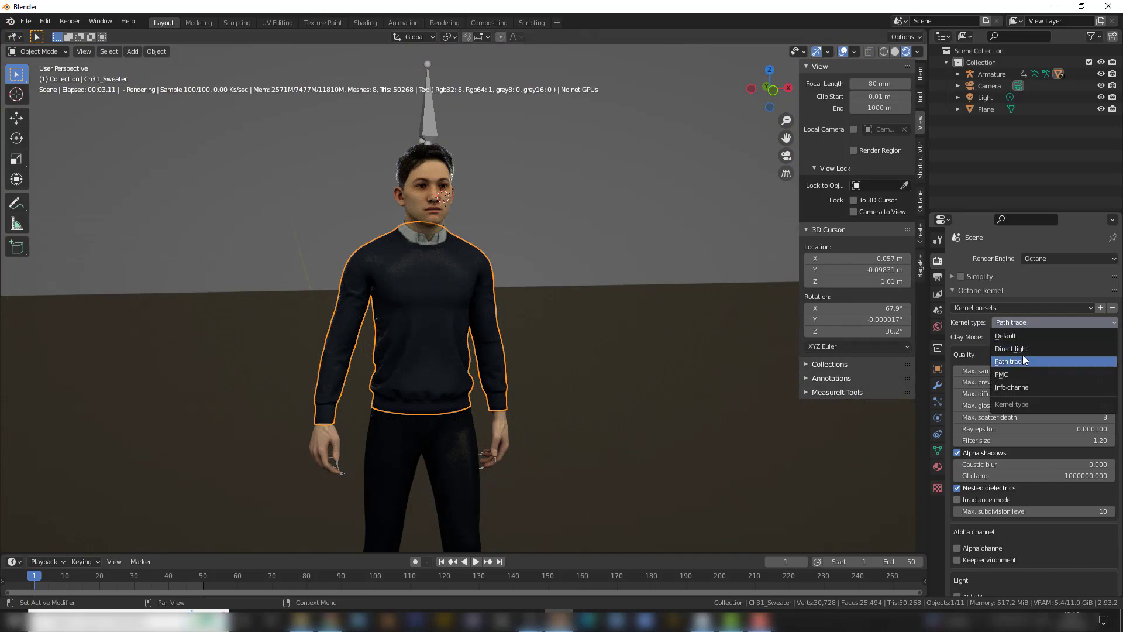
click(1022, 349)
click(1020, 338)
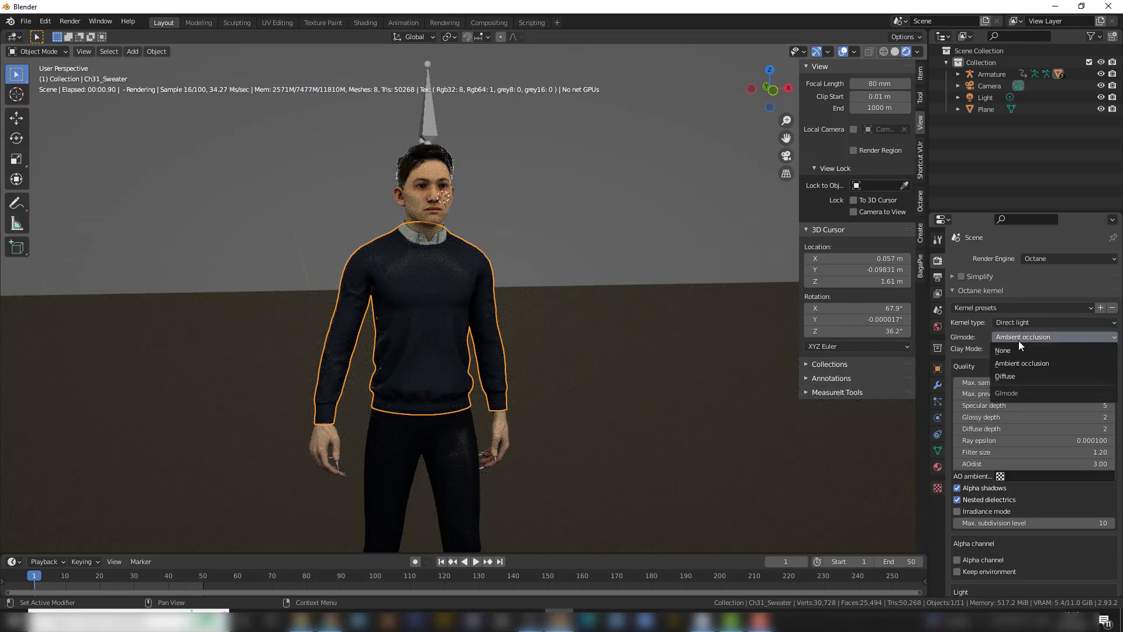
click(1015, 376)
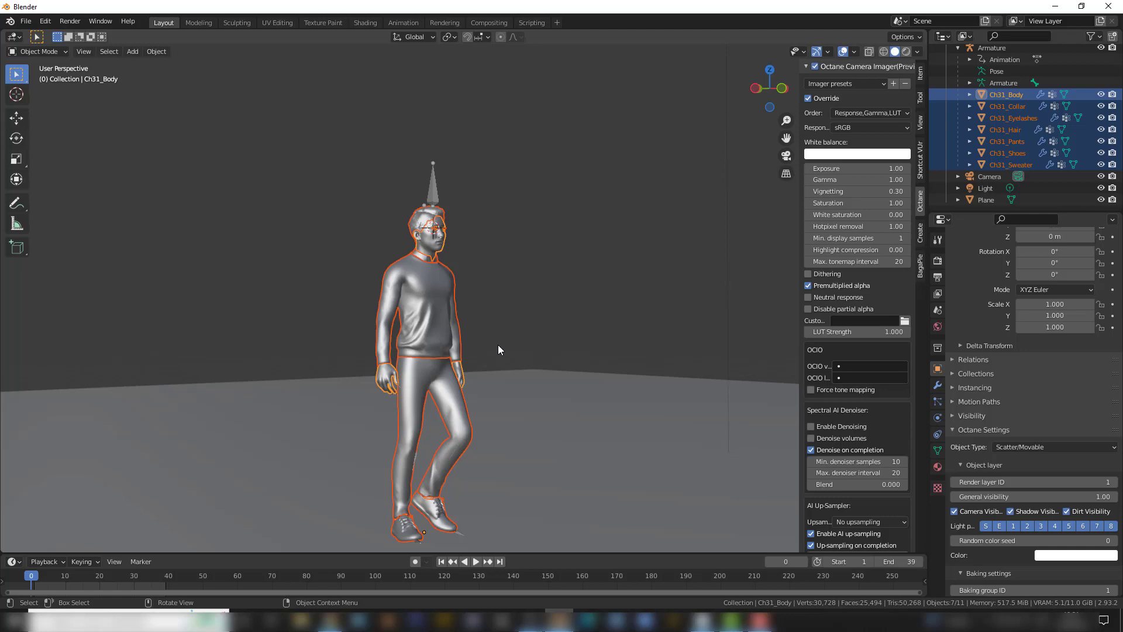
- Set the Octane object type of the Ch31_Body mesh to Reshapable proxy
middle_drag(507, 359, 518, 351)
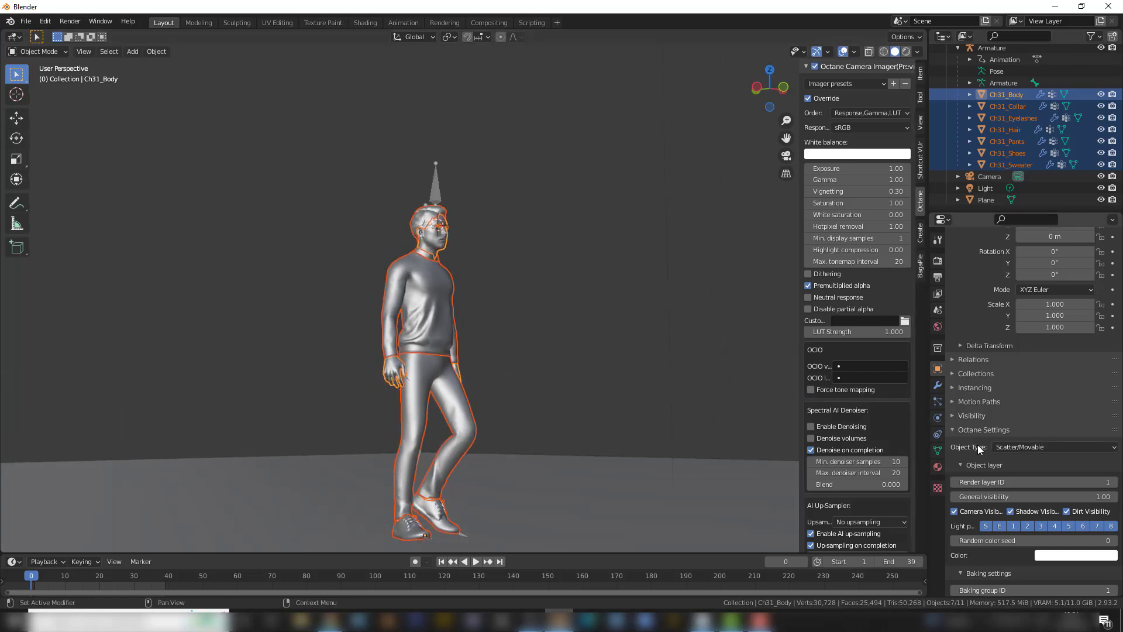
click(1042, 446)
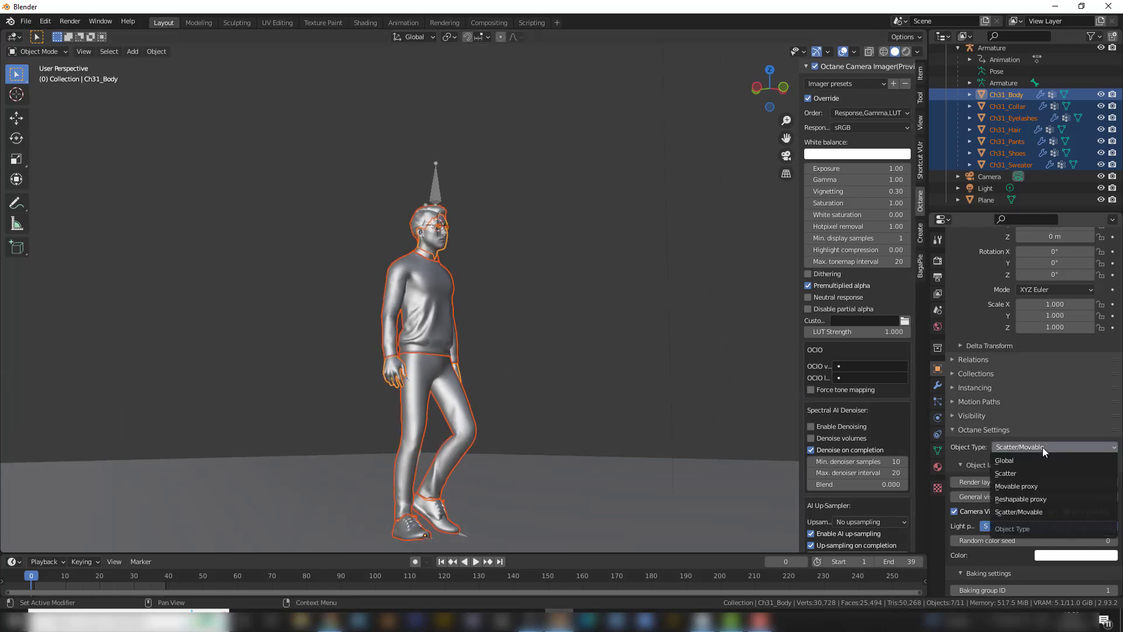
click(1032, 501)
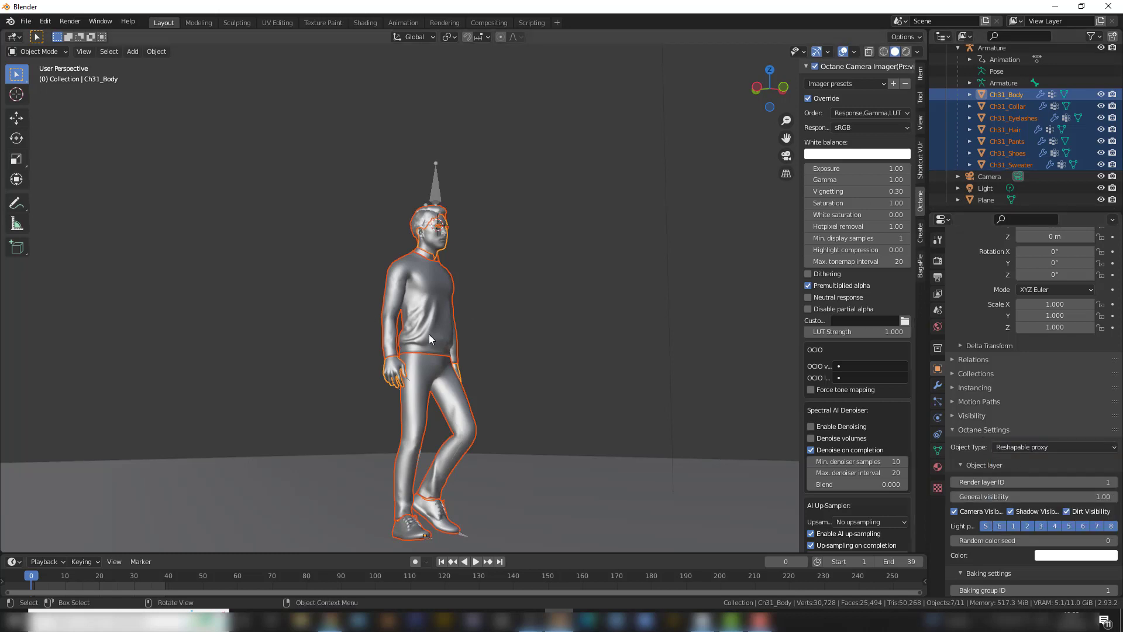
- Set the Octane object type of the hair, pants and shoes meshes to Reshapable proxy, one object at a time
click(1005, 130)
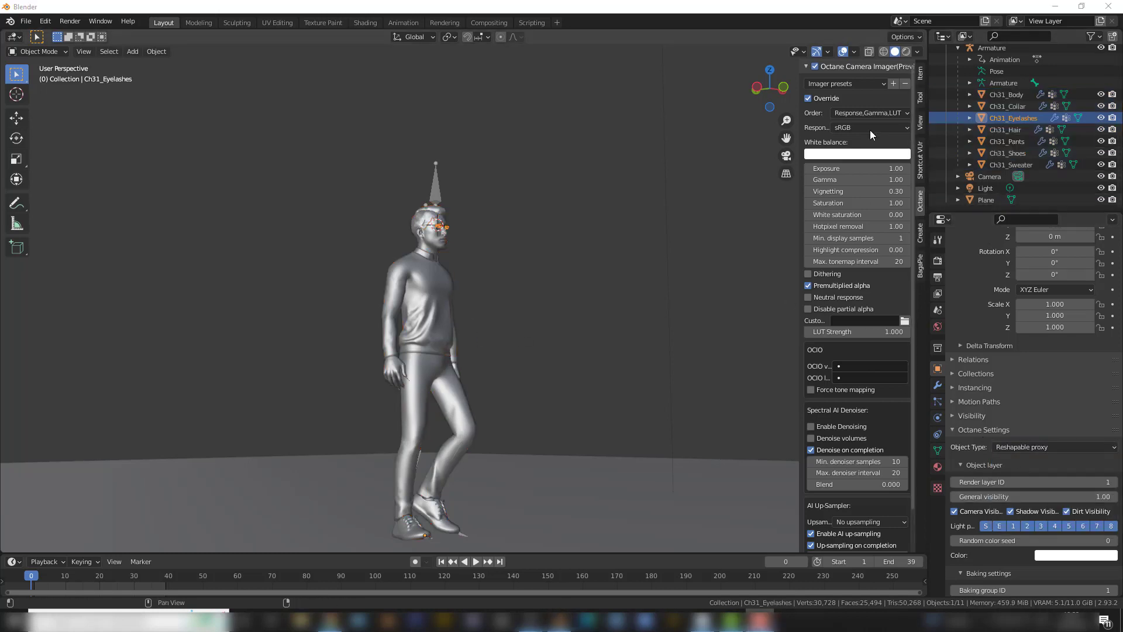
click(1047, 447)
click(1026, 497)
click(1007, 142)
click(1043, 447)
click(1031, 499)
click(1001, 153)
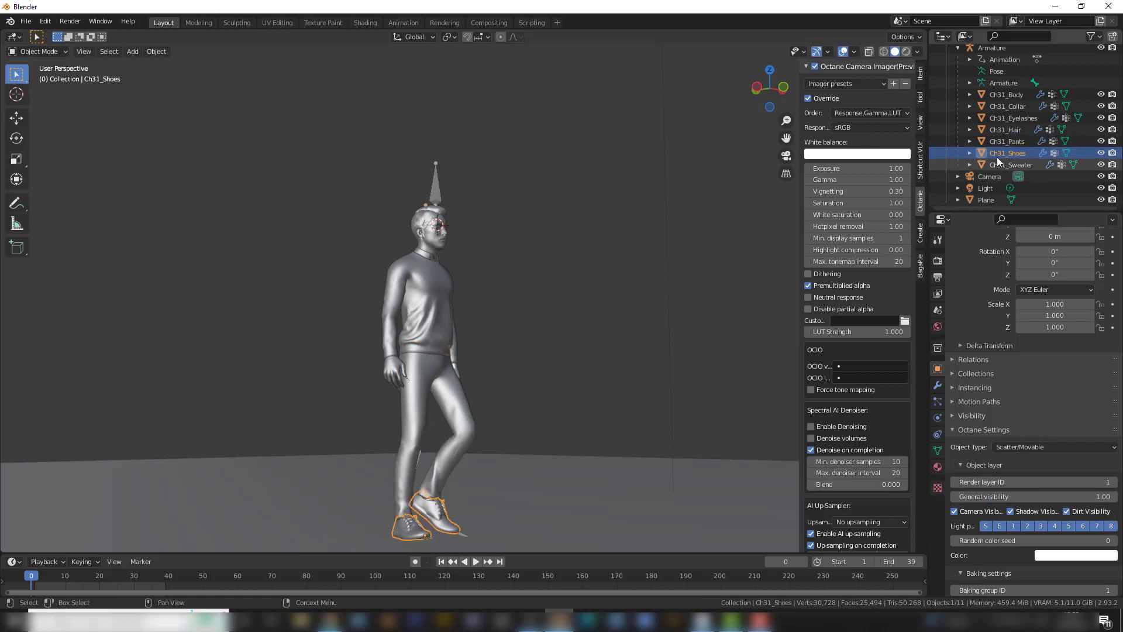
click(1038, 447)
click(1029, 499)
- Check the Octane object type of the character's individual meshes, from the body and eyelashes to the shoes and sweater
click(1009, 164)
click(1005, 153)
click(1004, 141)
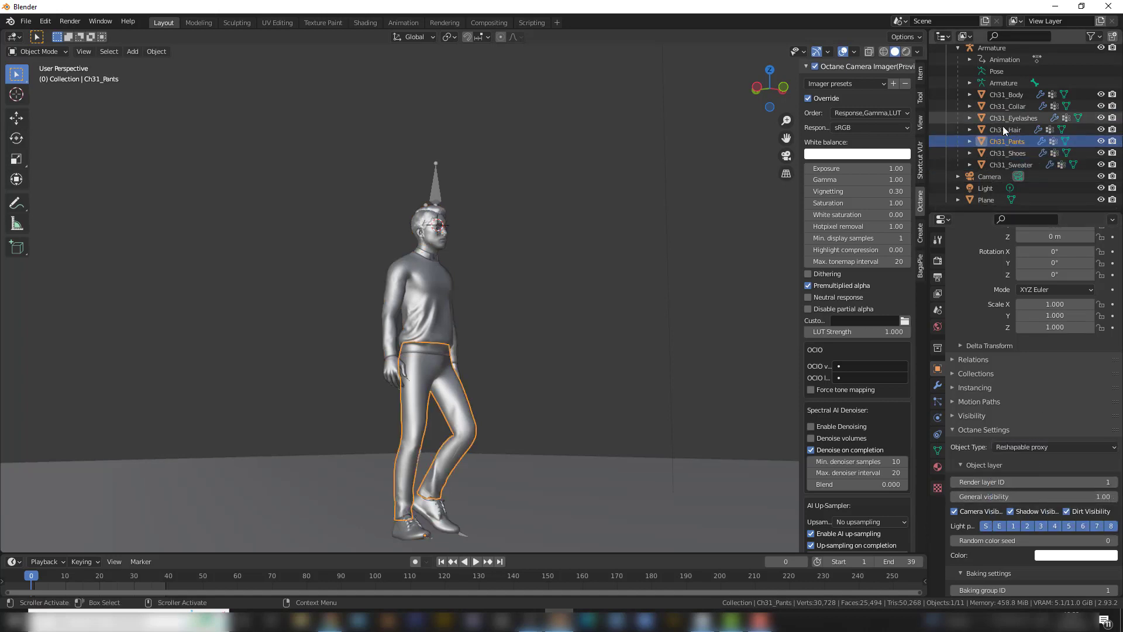
click(1002, 130)
click(1003, 117)
click(1001, 95)
click(996, 117)
click(999, 141)
click(1001, 153)
click(1002, 162)
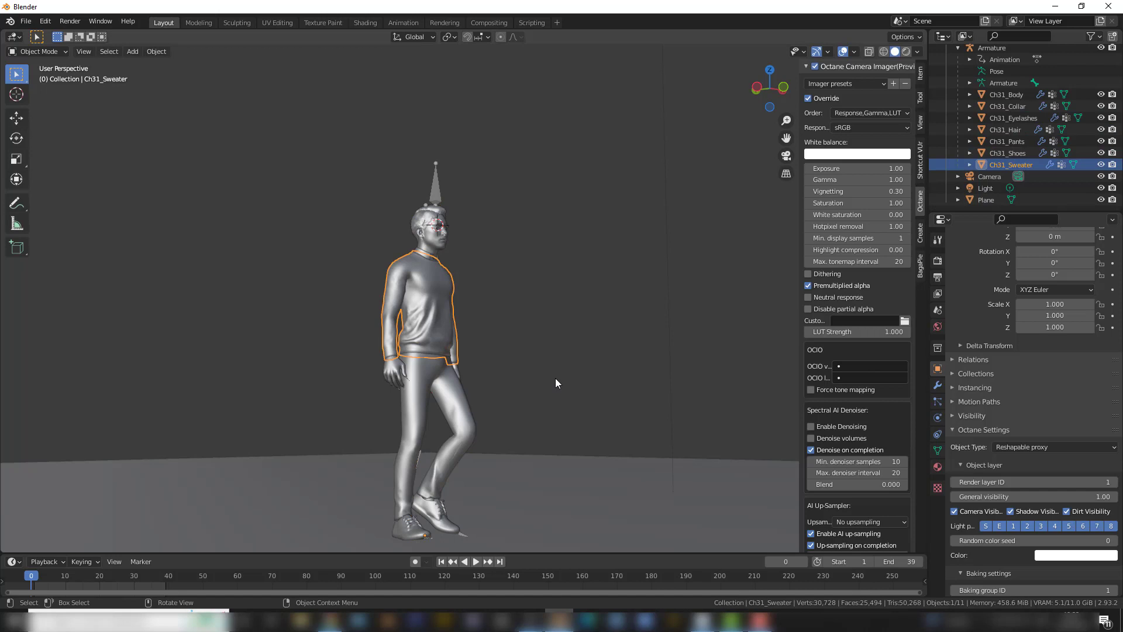
- Play the character's walk animation through the camera view and stop it
mouse_move(556, 378)
middle_down()
mouse_move(521, 388)
mouse_move(552, 383)
middle_up()
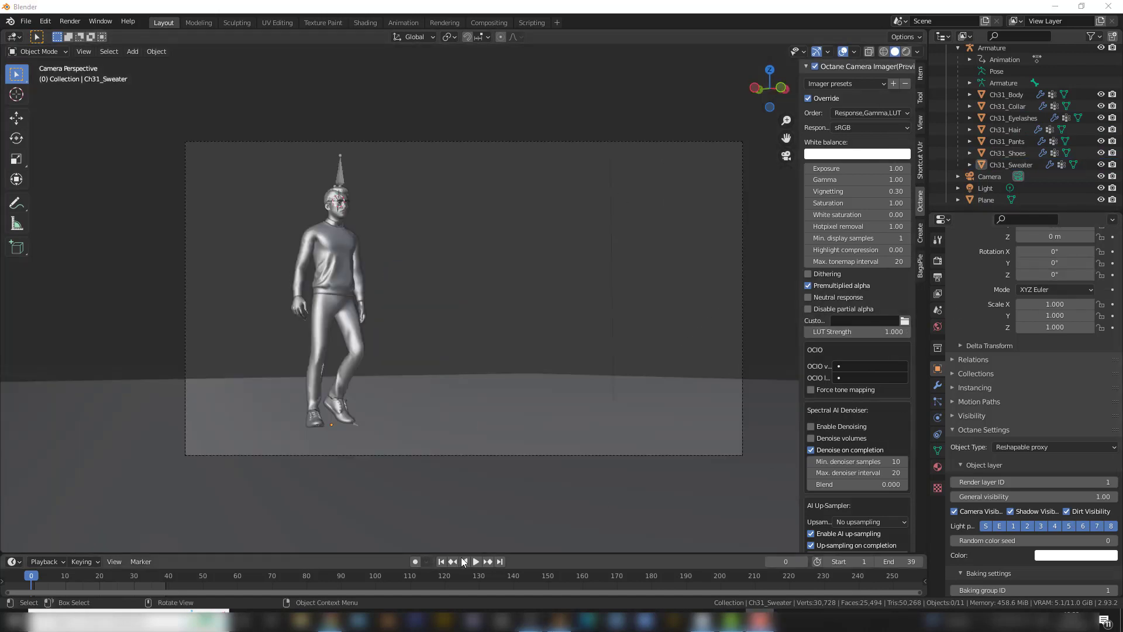
click(473, 561)
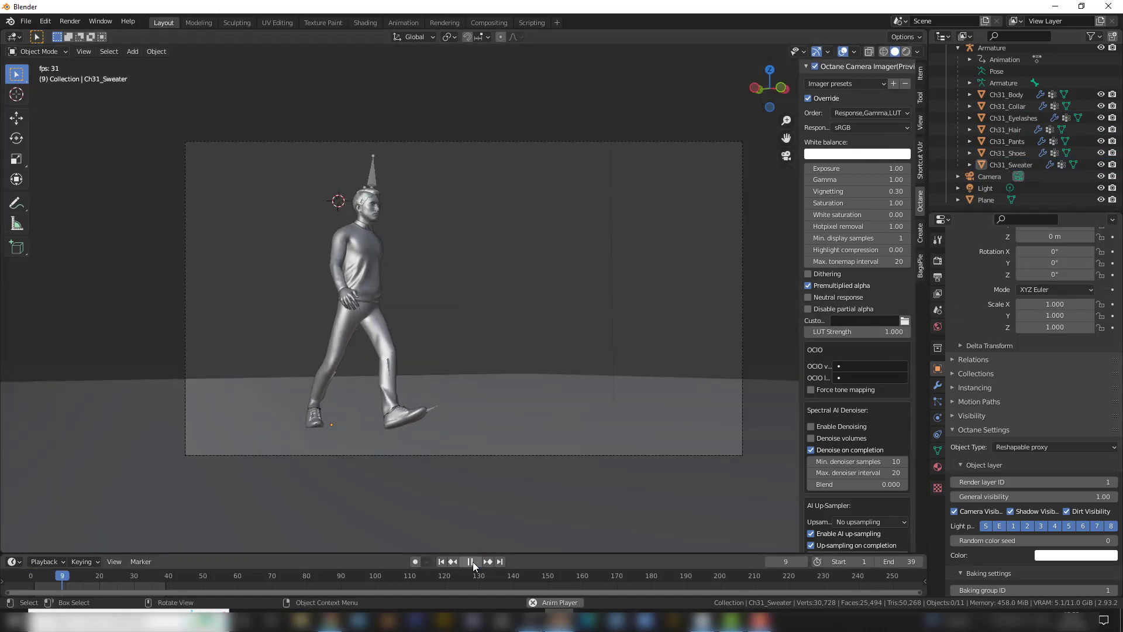
click(472, 561)
- Set the render output's file format to FFmpeg Video and its encoding container to MPEG-4
click(937, 276)
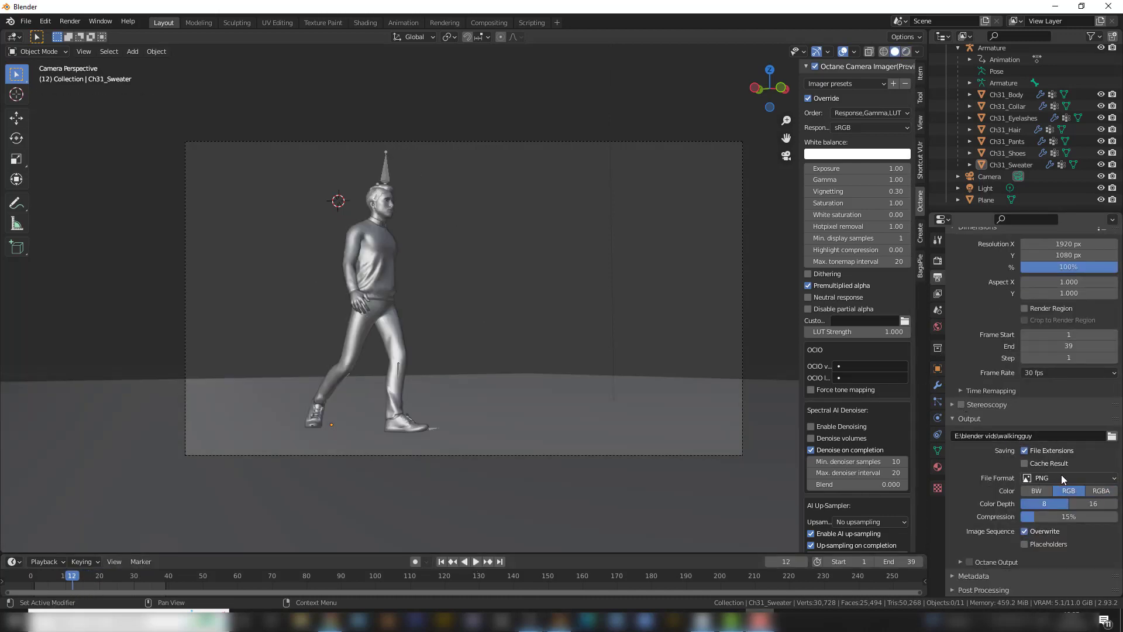
click(1061, 475)
click(1068, 539)
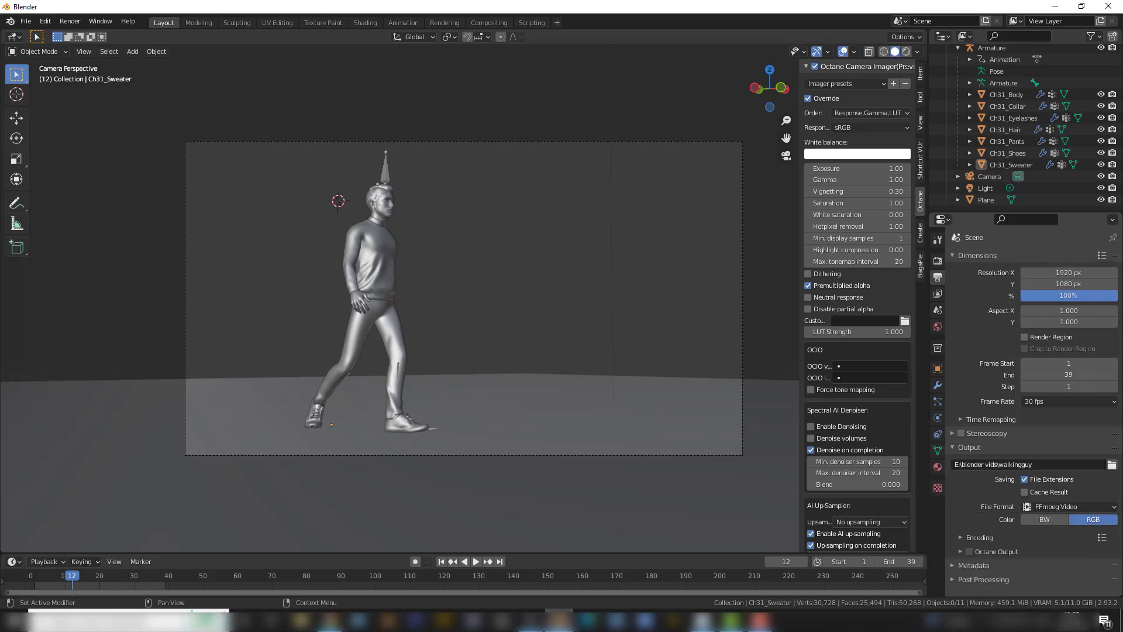
click(1066, 534)
scroll(1030, 485, down, 3)
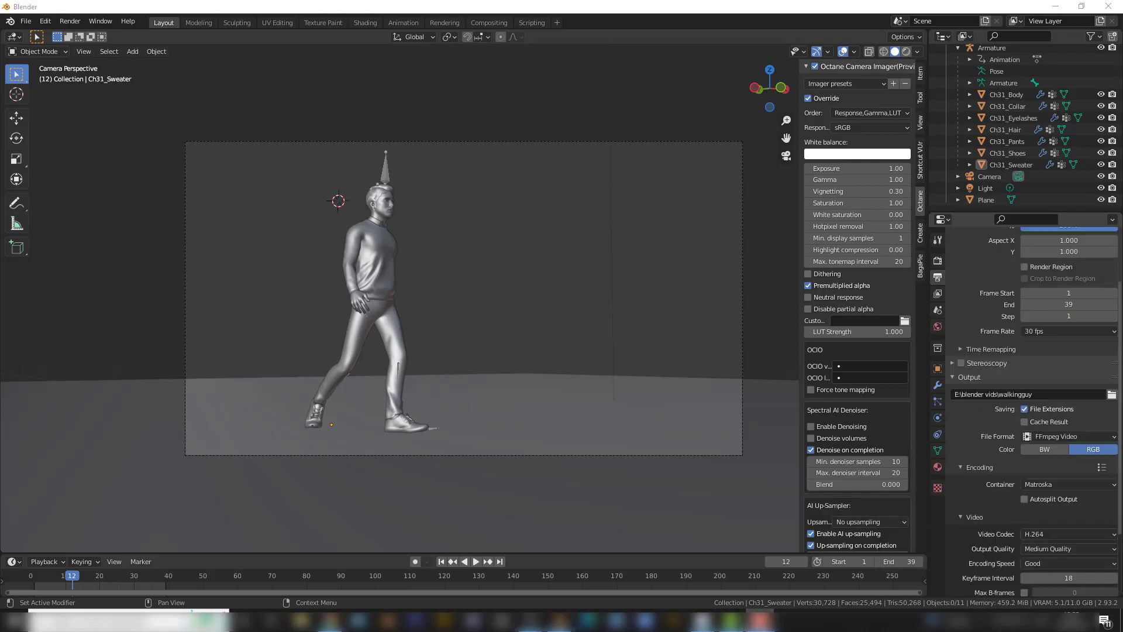
click(1046, 485)
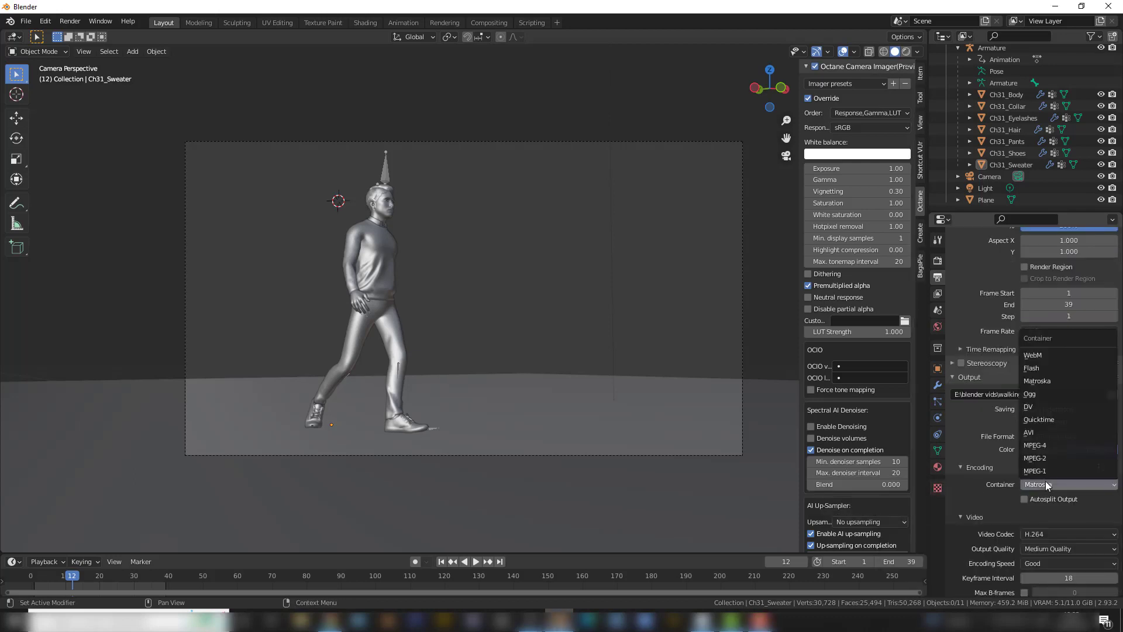
click(1051, 447)
- Review the Octane kernel and output settings and start rendering the animation
click(938, 260)
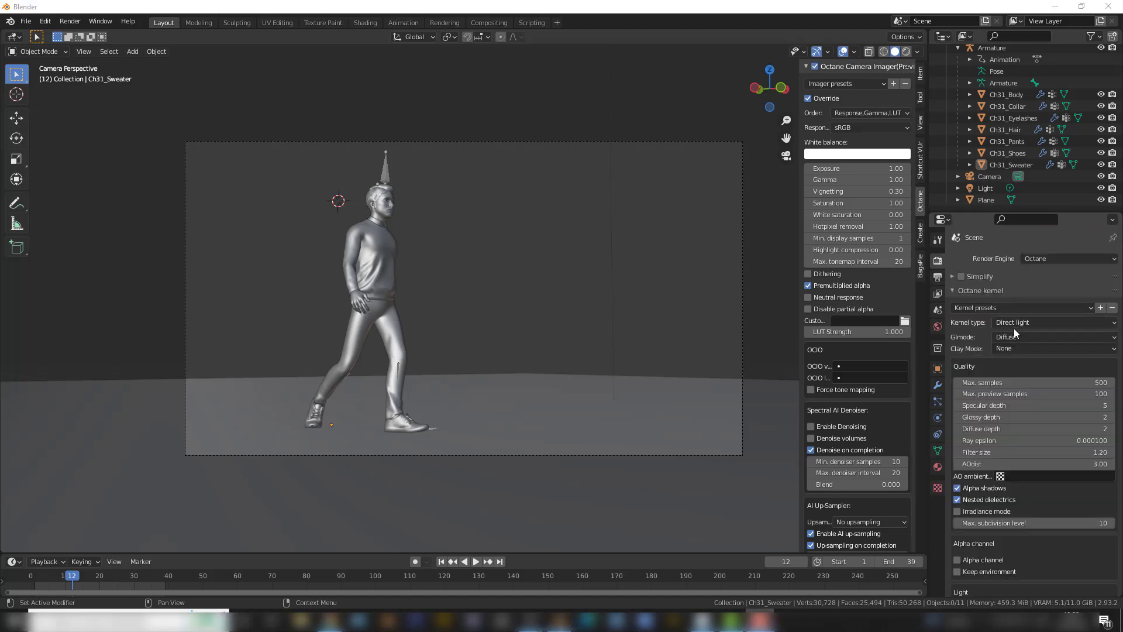
click(938, 294)
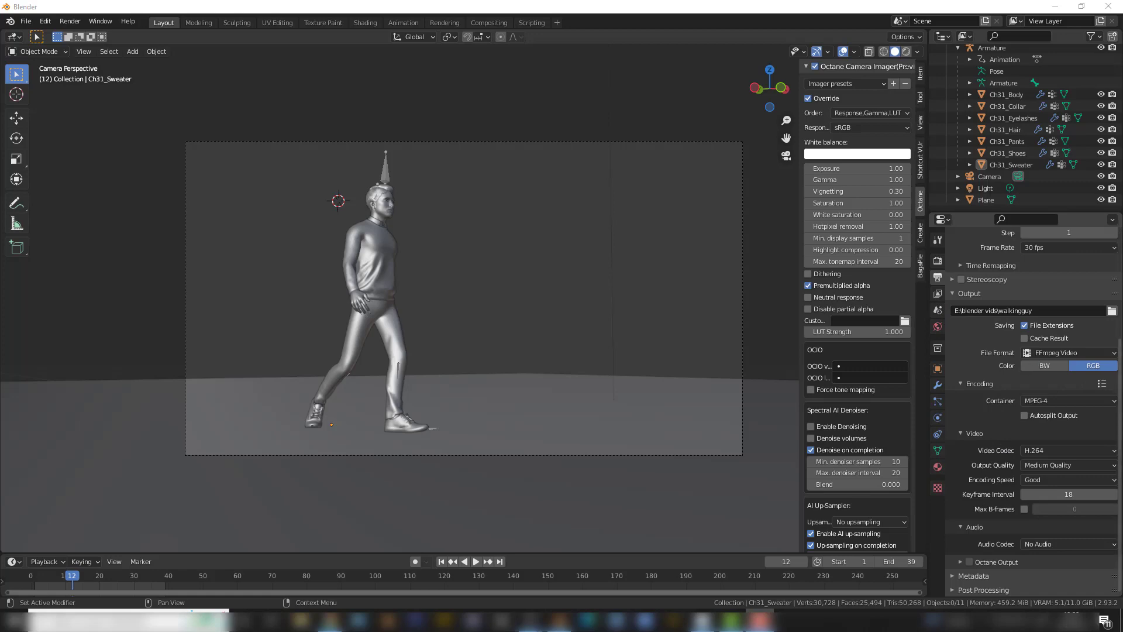
click(69, 21)
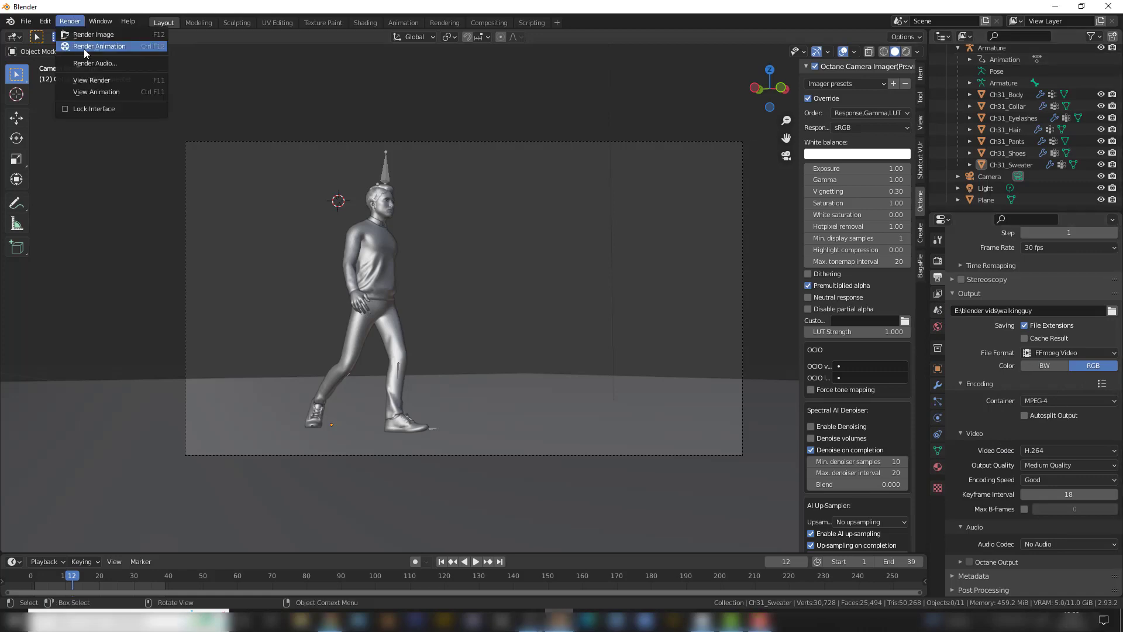
click(83, 48)
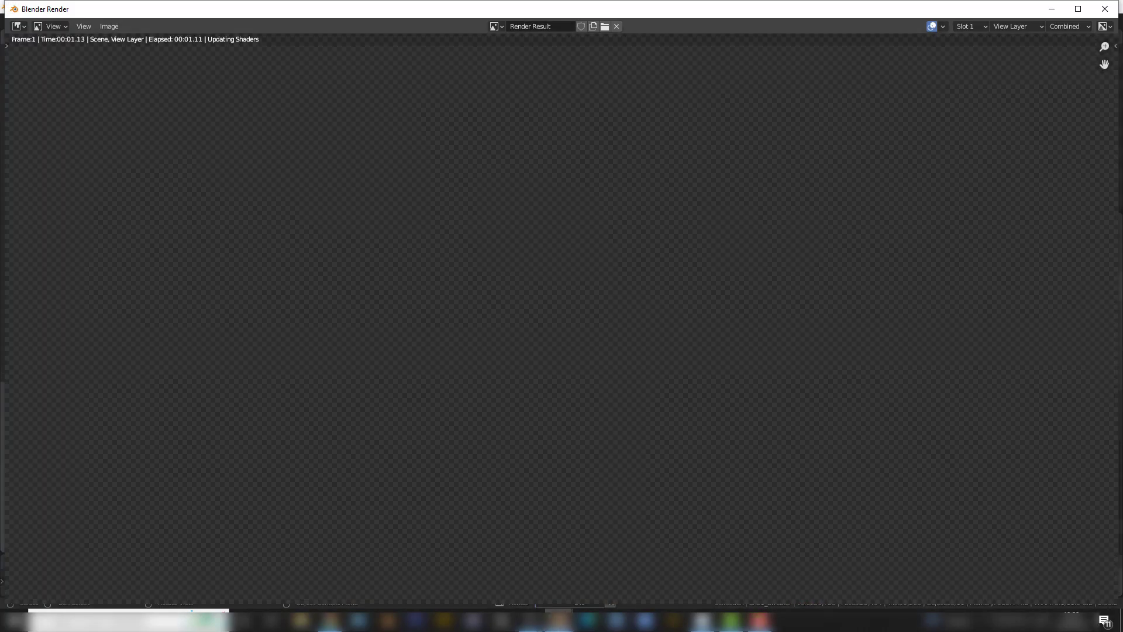